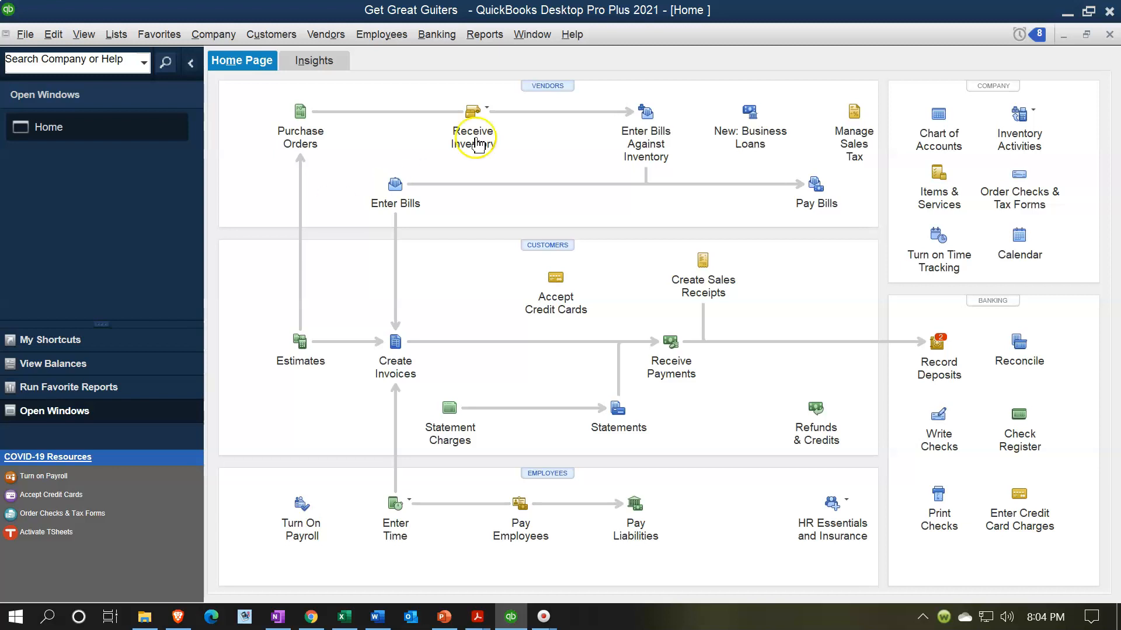
Open the standard Balance Sheet report from the company and financial reports.
{"action": "left_click", "coordinate": [484, 36]}
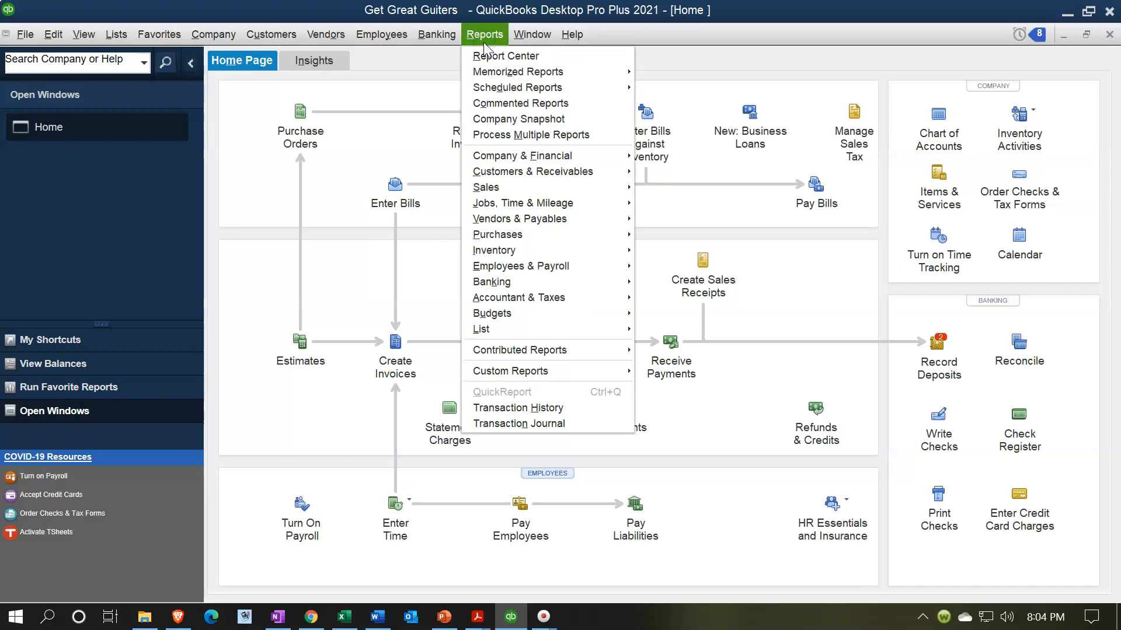
{"action": "mouse_move", "coordinate": [607, 157]}
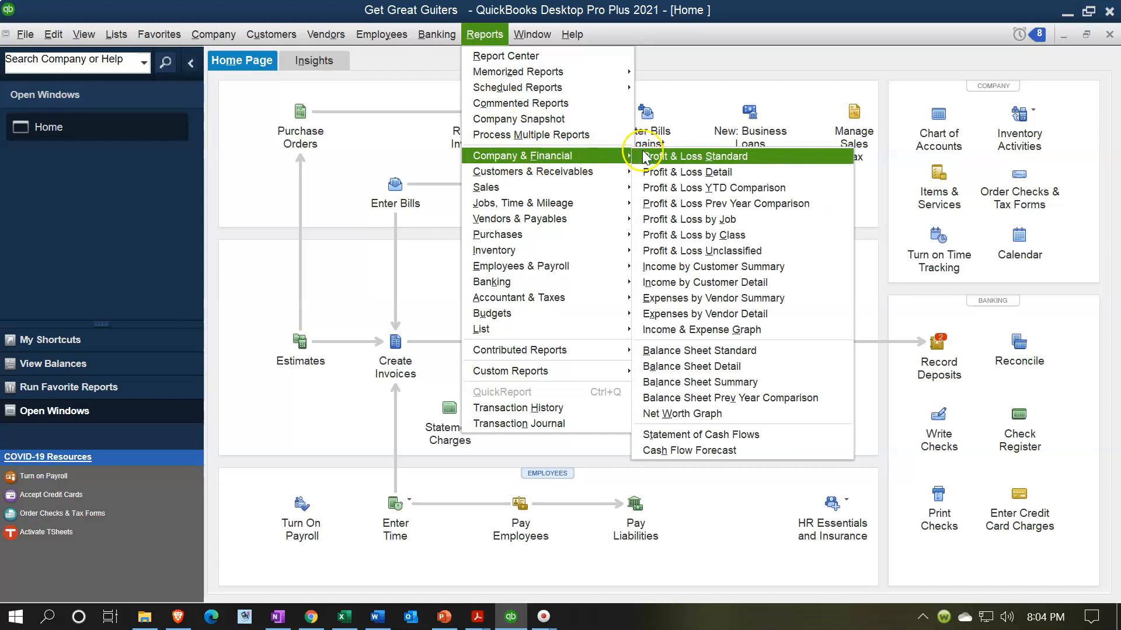
{"action": "left_click", "coordinate": [692, 352]}
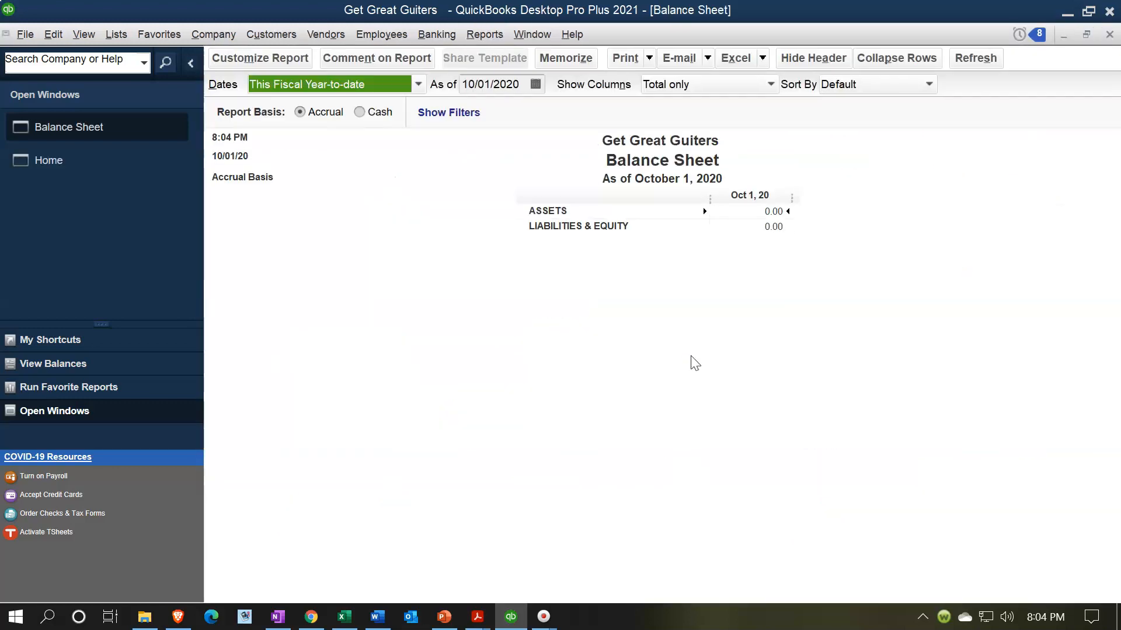
Customize the Balance Sheet report's date range to run from 01/01/2021 to 01/31/2021.
{"action": "left_click", "coordinate": [280, 62]}
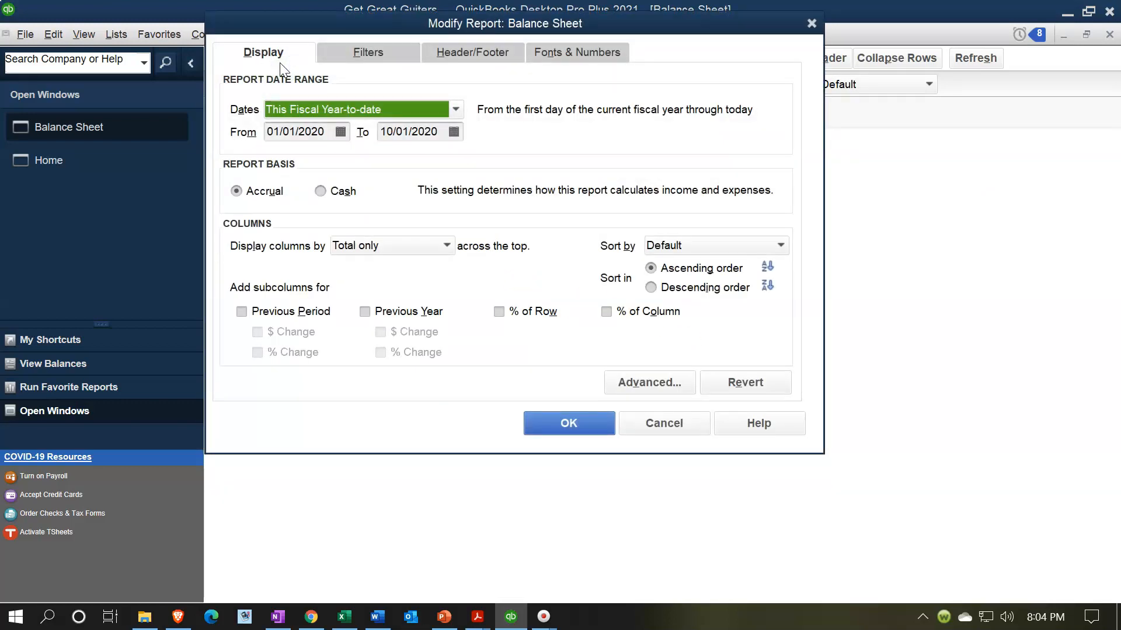
{"action": "key", "text": "Tab"}
{"action": "type", "text": "01012021"}
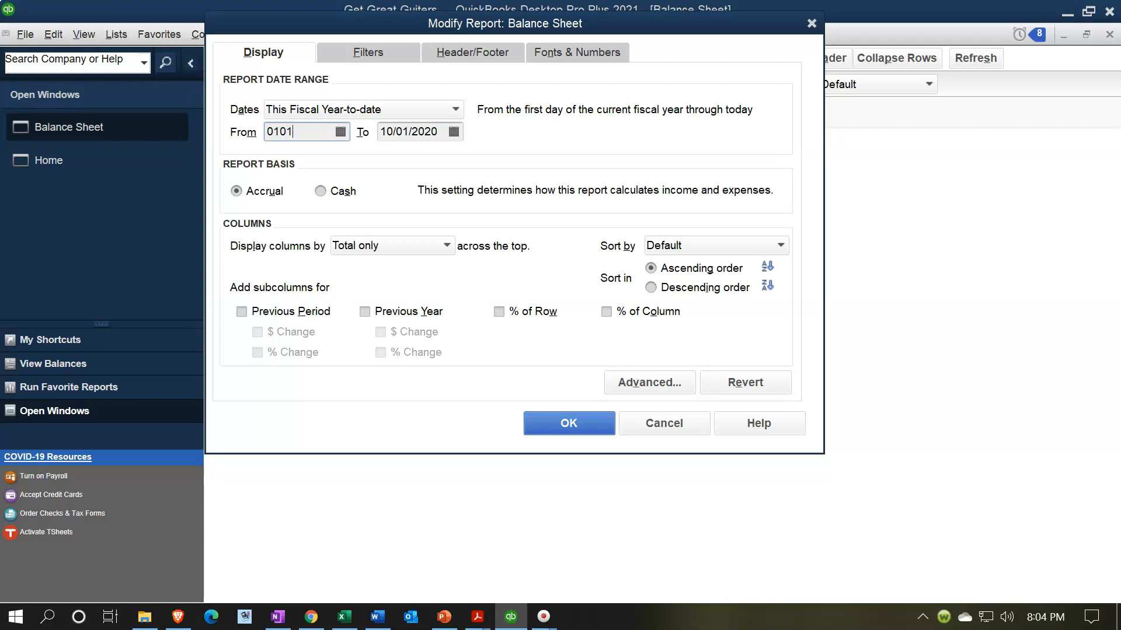
{"action": "key", "text": "Tab"}
{"action": "type", "text": "01312021"}
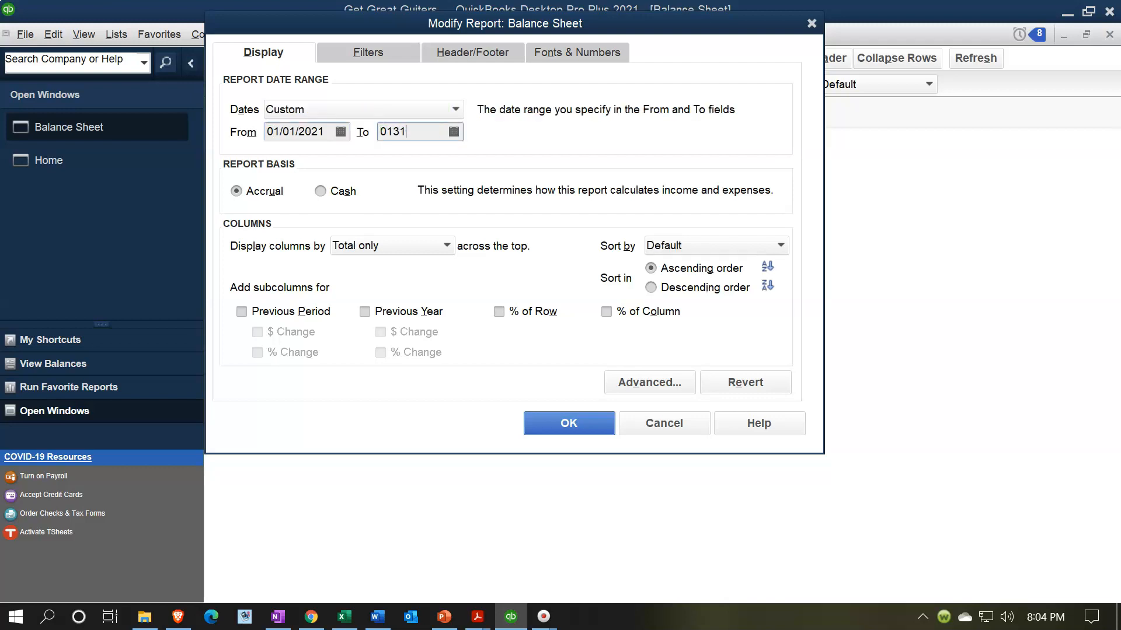
{"action": "key", "text": "Tab"}
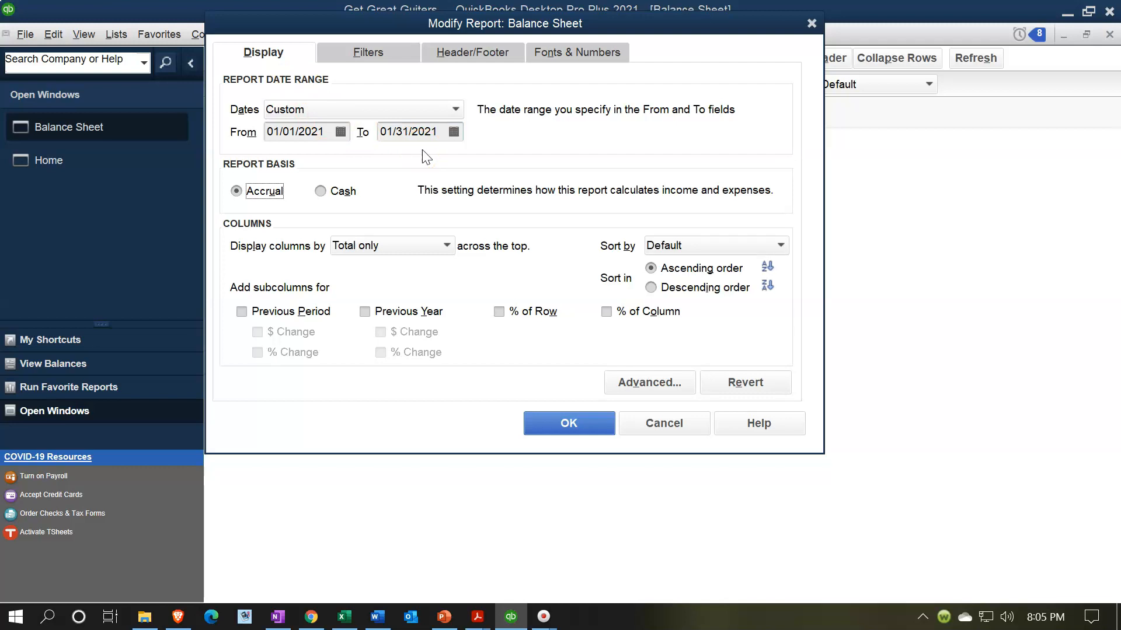
{"action": "left_click", "coordinate": [569, 423]}
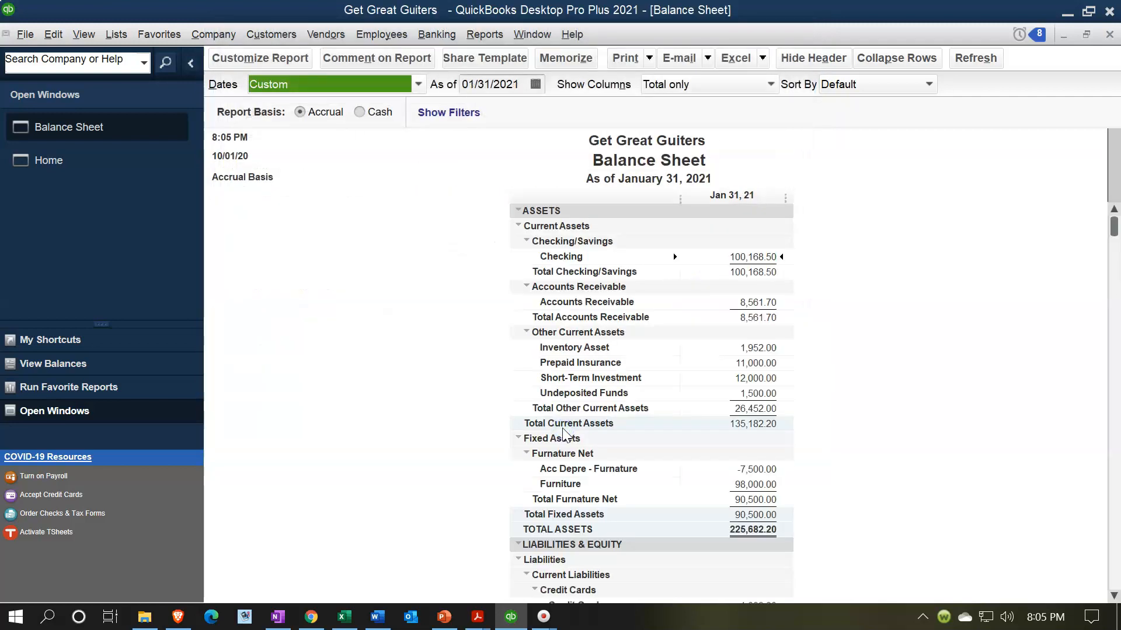
Examine the Checking balance and the home page's check and deposit workflow, and return to the Balance Sheet.
{"action": "left_click", "coordinate": [781, 257]}
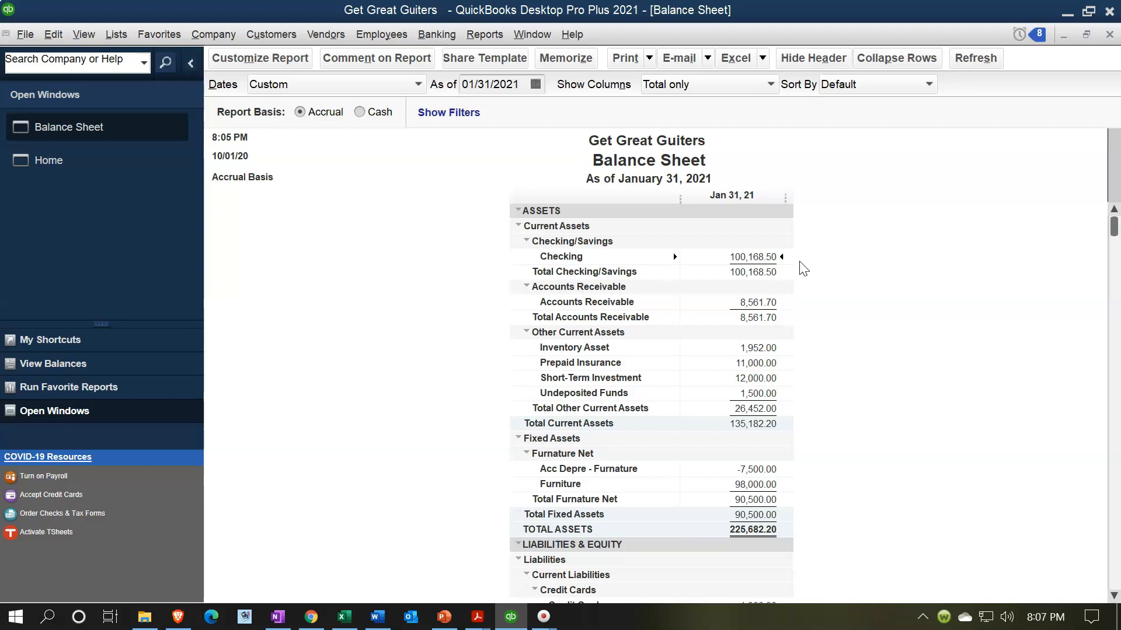
{"action": "left_click", "coordinate": [803, 272]}
{"action": "left_click", "coordinate": [98, 170]}
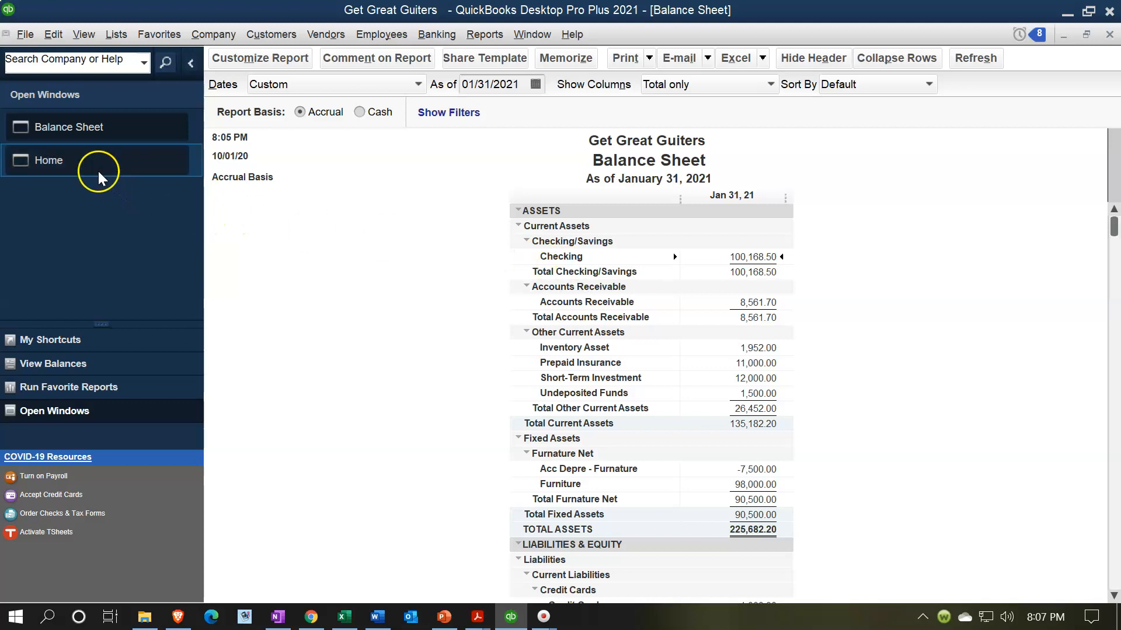
{"action": "left_click", "coordinate": [99, 175]}
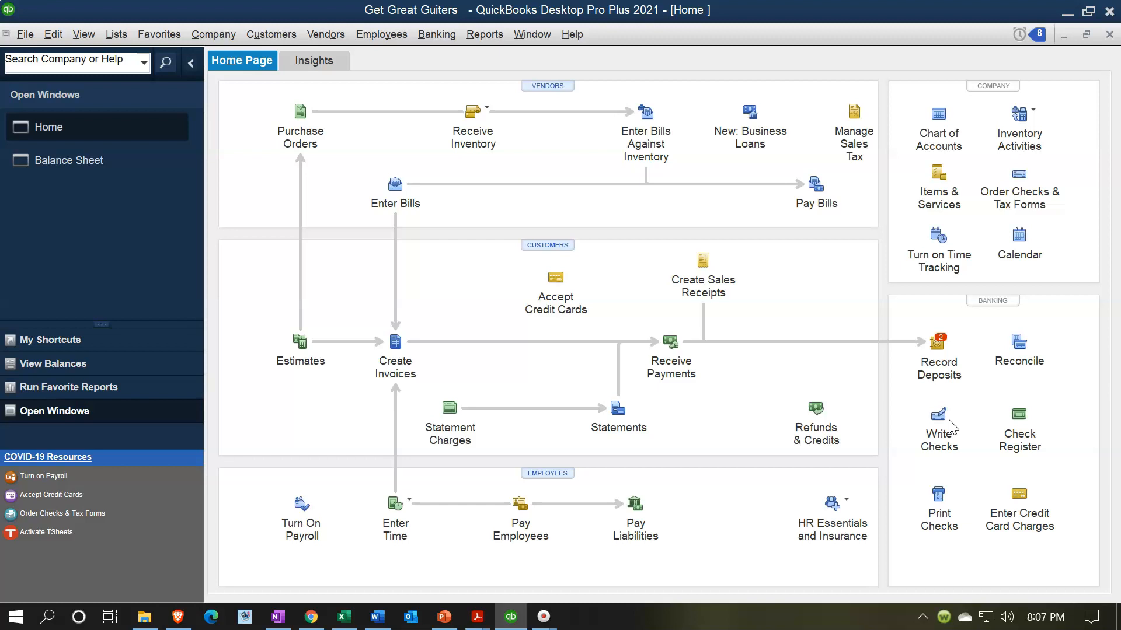
{"action": "left_click", "coordinate": [940, 434]}
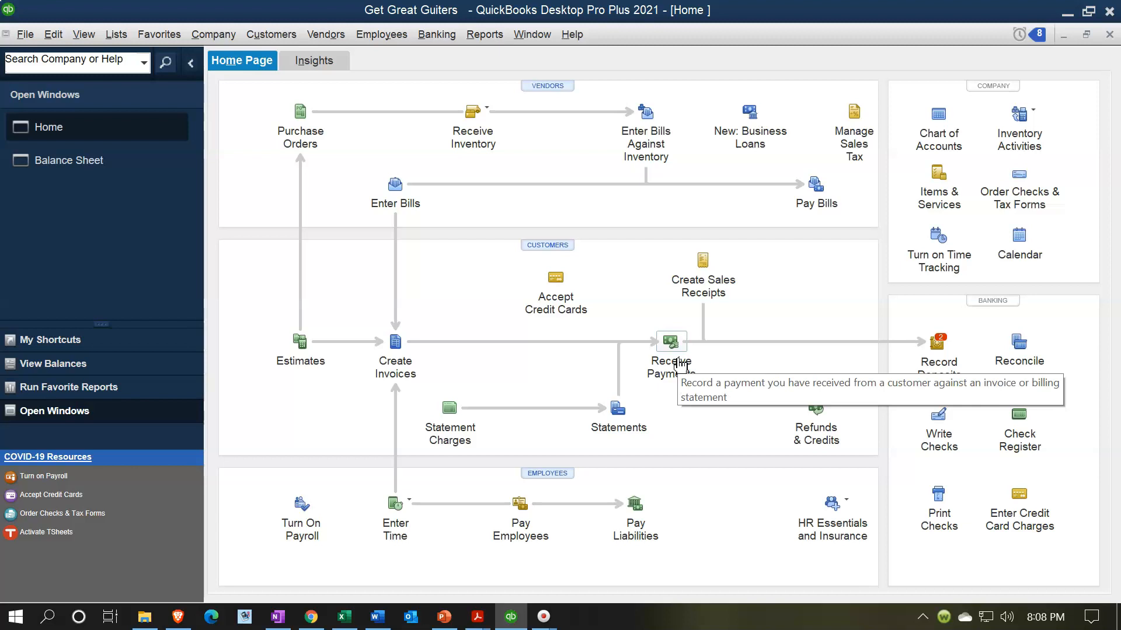
{"action": "left_click", "coordinate": [947, 369]}
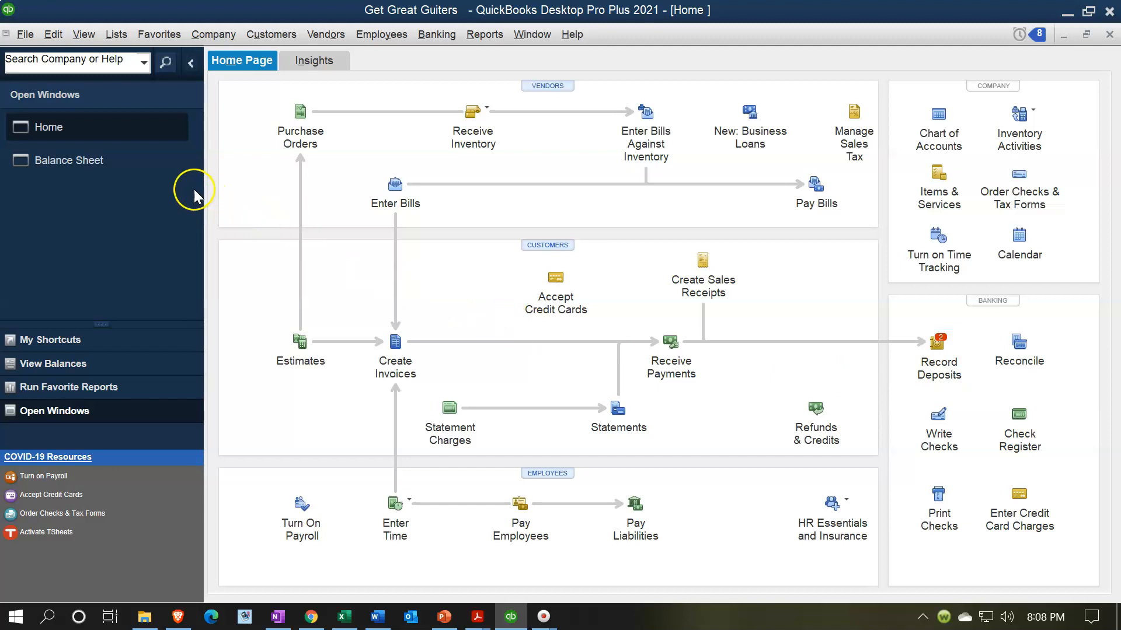
{"action": "left_click", "coordinate": [136, 162]}
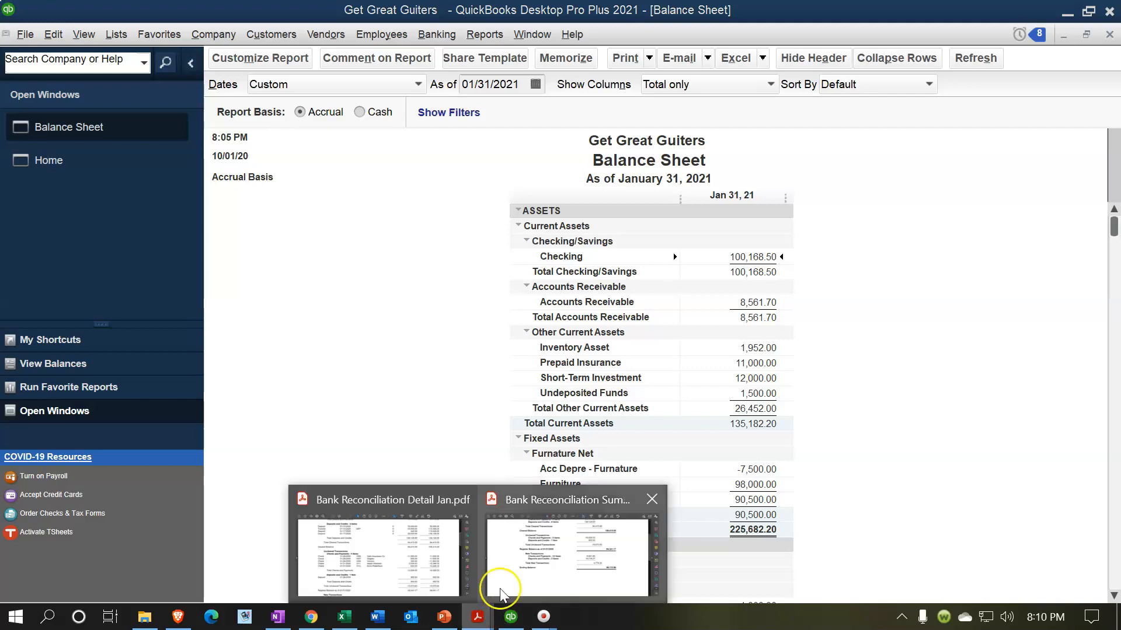
Switch to Acrobat Reader and examine the uncleared transactions in the January bank reconciliation summary and detail reports.
{"action": "left_click", "coordinate": [512, 578]}
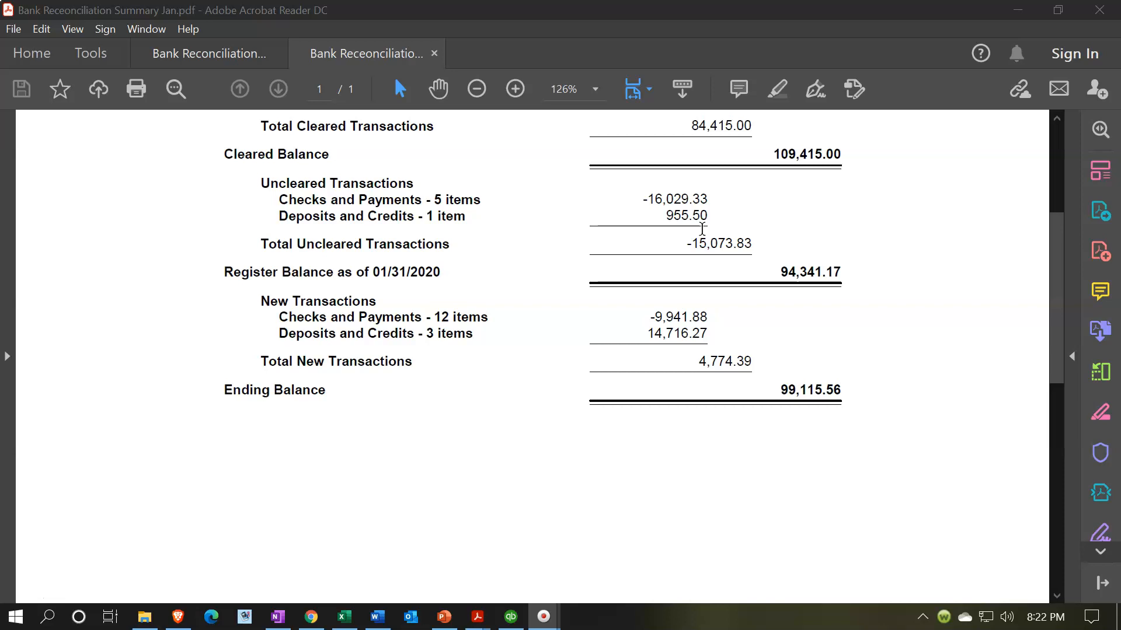
{"action": "left_click", "coordinate": [474, 198]}
{"action": "mouse_move", "coordinate": [475, 620]}
{"action": "left_click", "coordinate": [457, 579]}
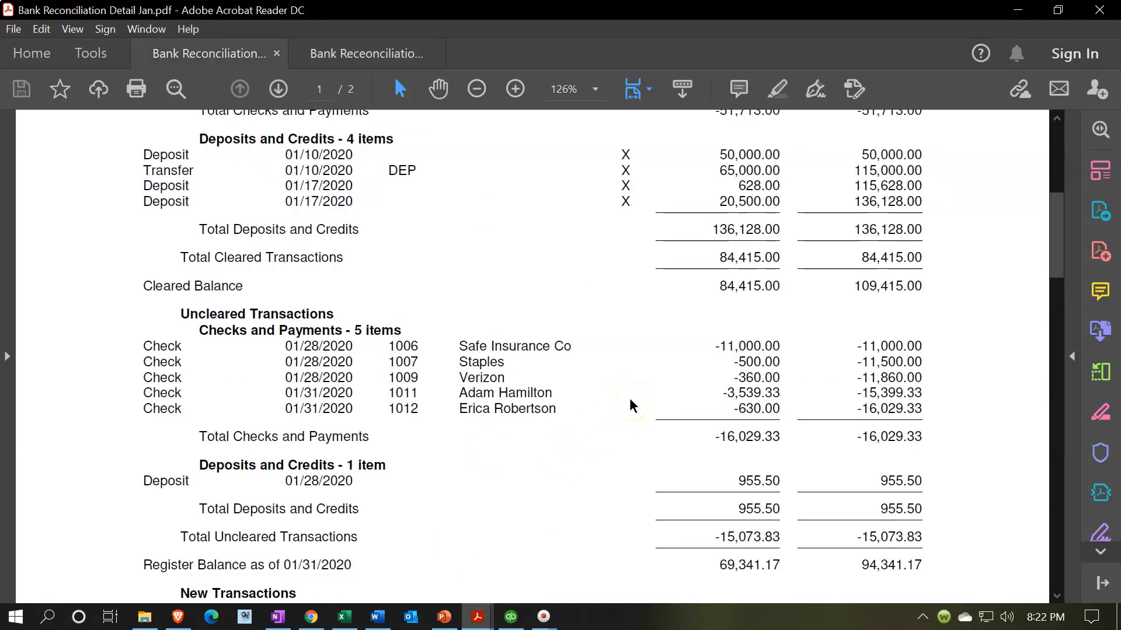
{"action": "scroll", "coordinate": [630, 405], "scroll_direction": "down", "scroll_amount": 3}
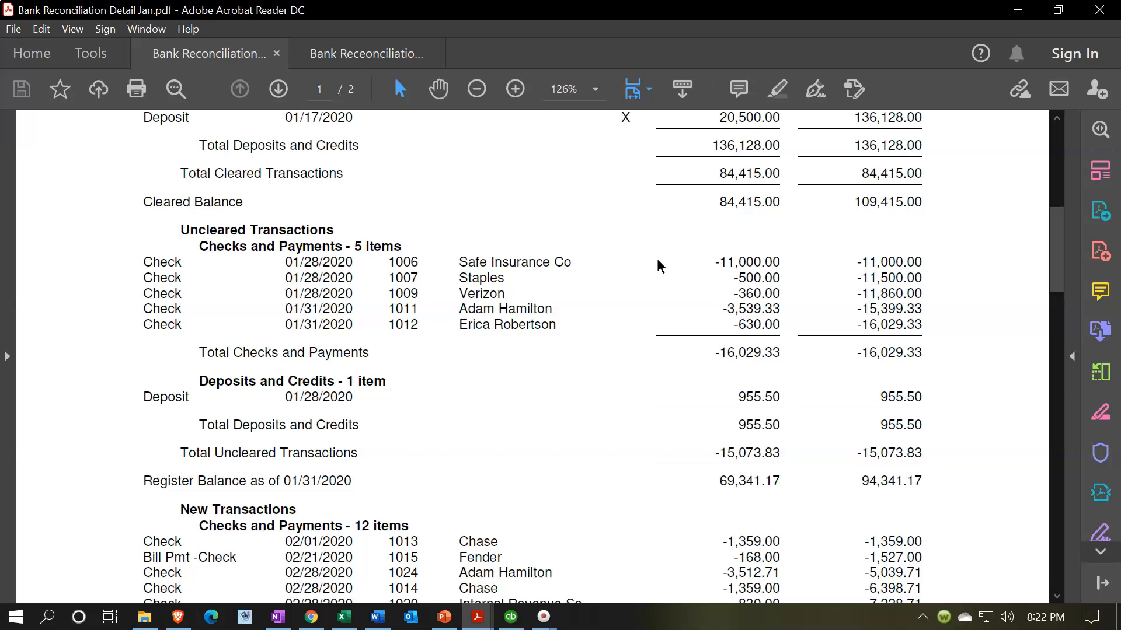
Switch back to QuickBooks, review the home page workflow, and return to the Balance Sheet.
{"action": "left_click", "coordinate": [511, 617]}
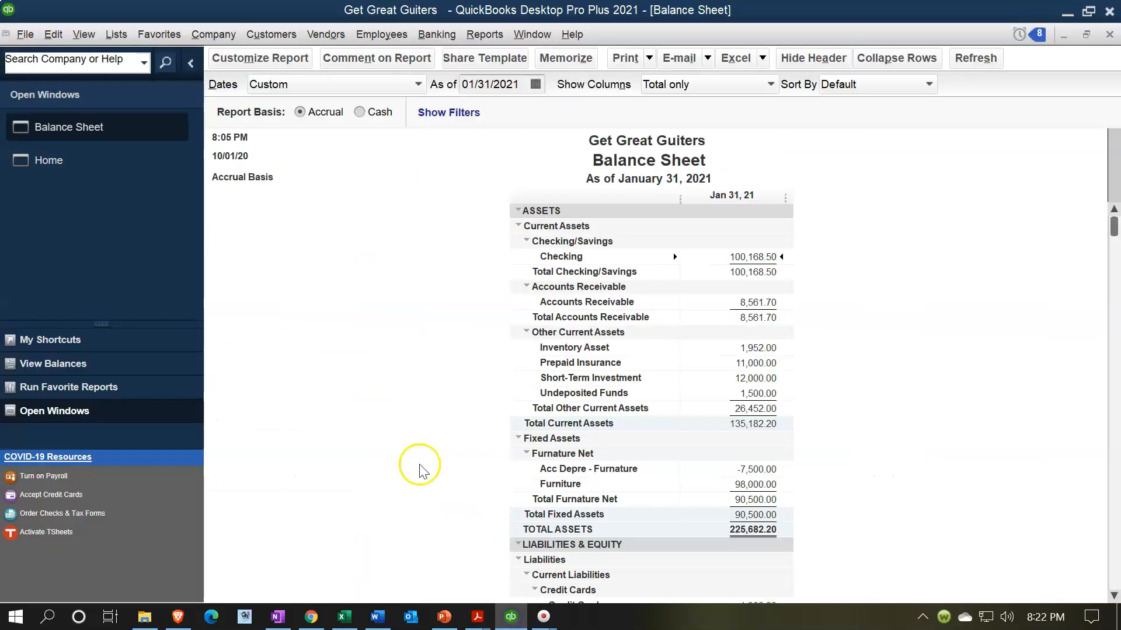
{"action": "left_click", "coordinate": [57, 160]}
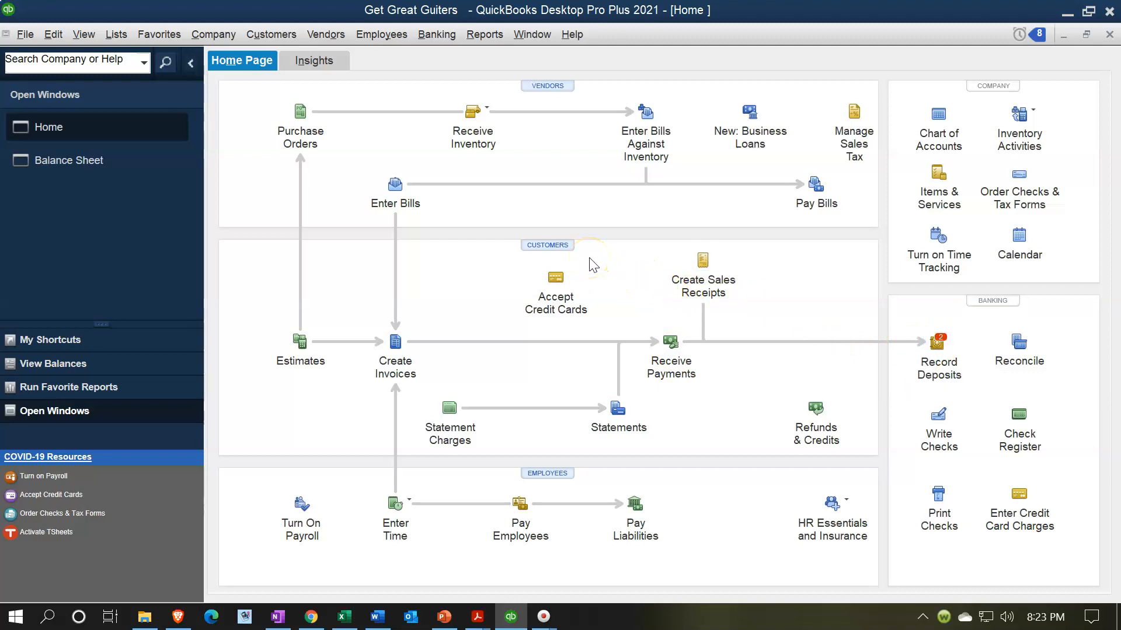
{"action": "left_click", "coordinate": [530, 506]}
{"action": "left_click", "coordinate": [94, 167]}
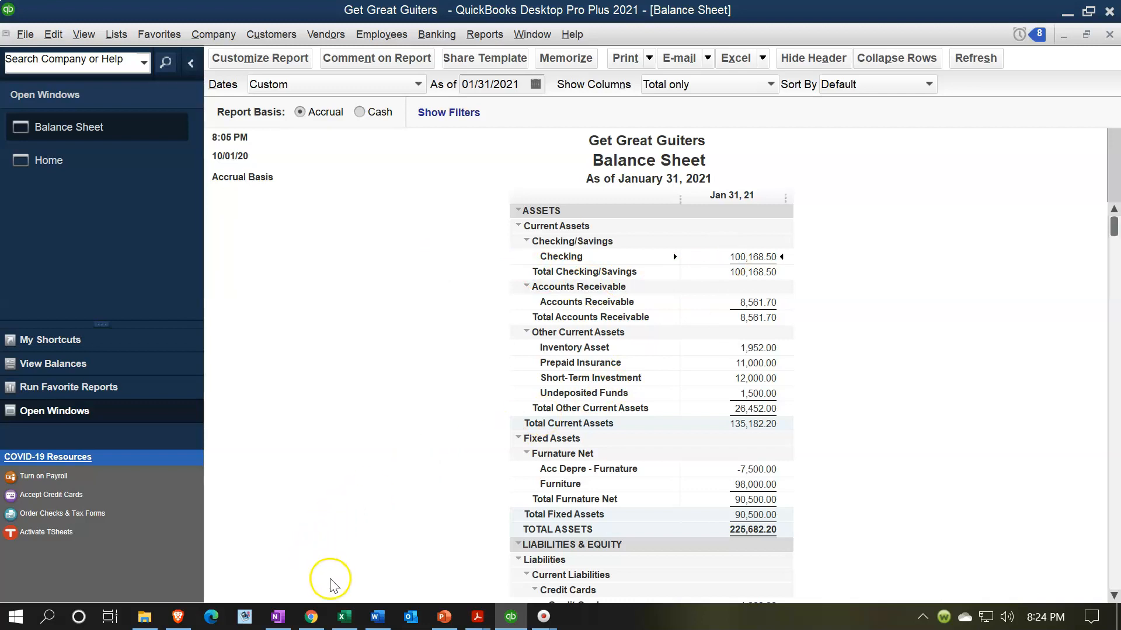
Switch to Excel and examine the January bank statement's beginning balance, additions, withdrawals and ending balance on the Bank Rec Ex sheet.
{"action": "left_click", "coordinate": [344, 617]}
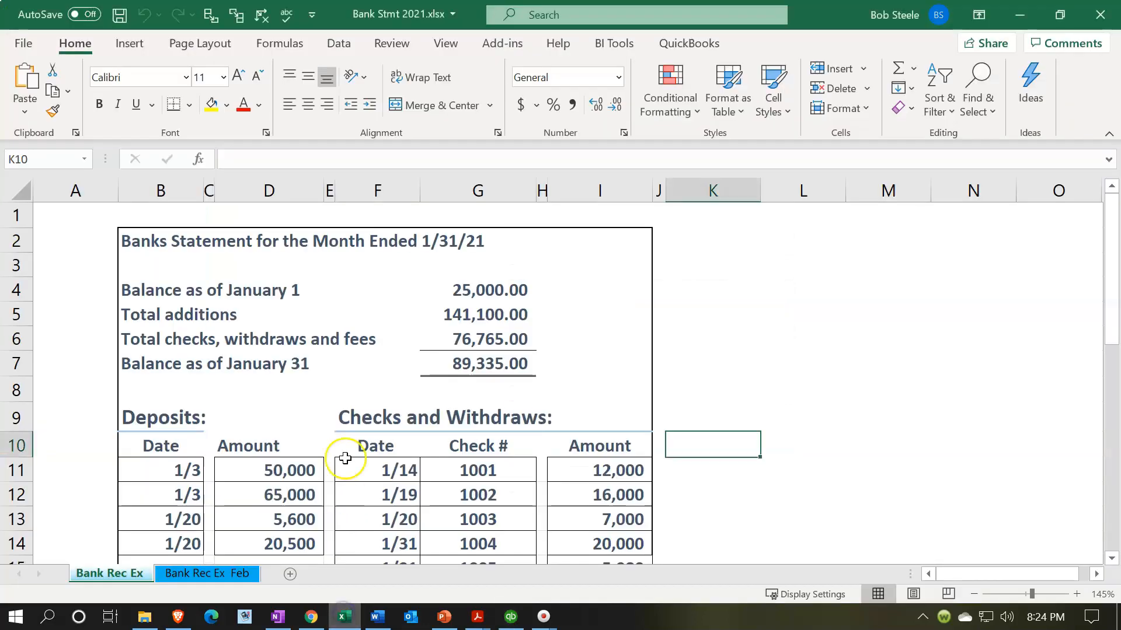
{"action": "left_click", "coordinate": [345, 437]}
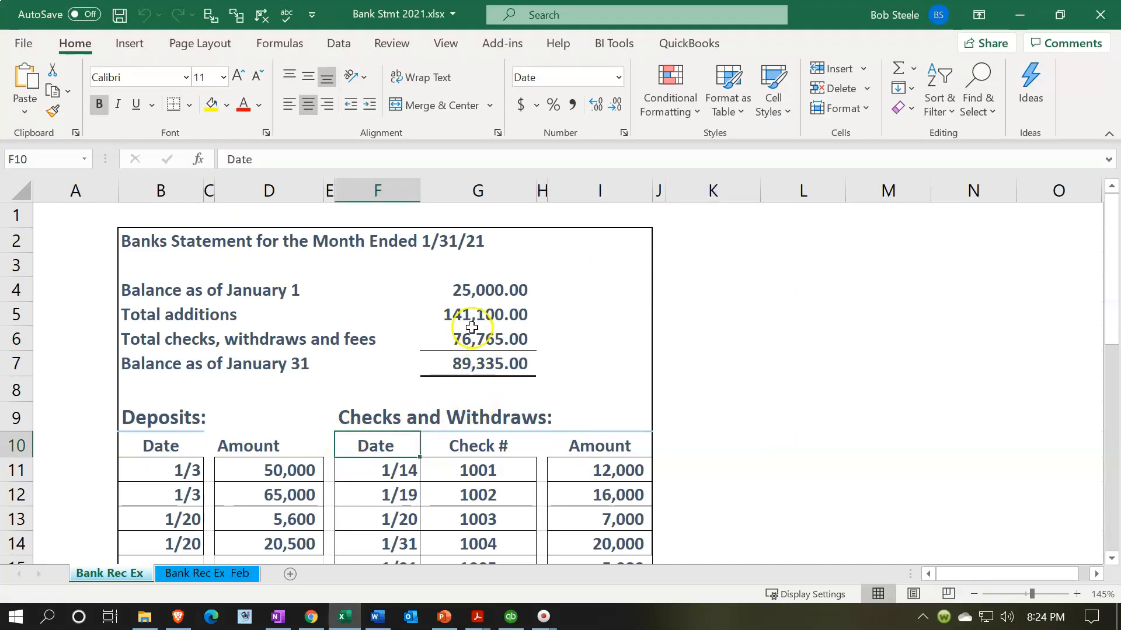
{"action": "left_click", "coordinate": [453, 293]}
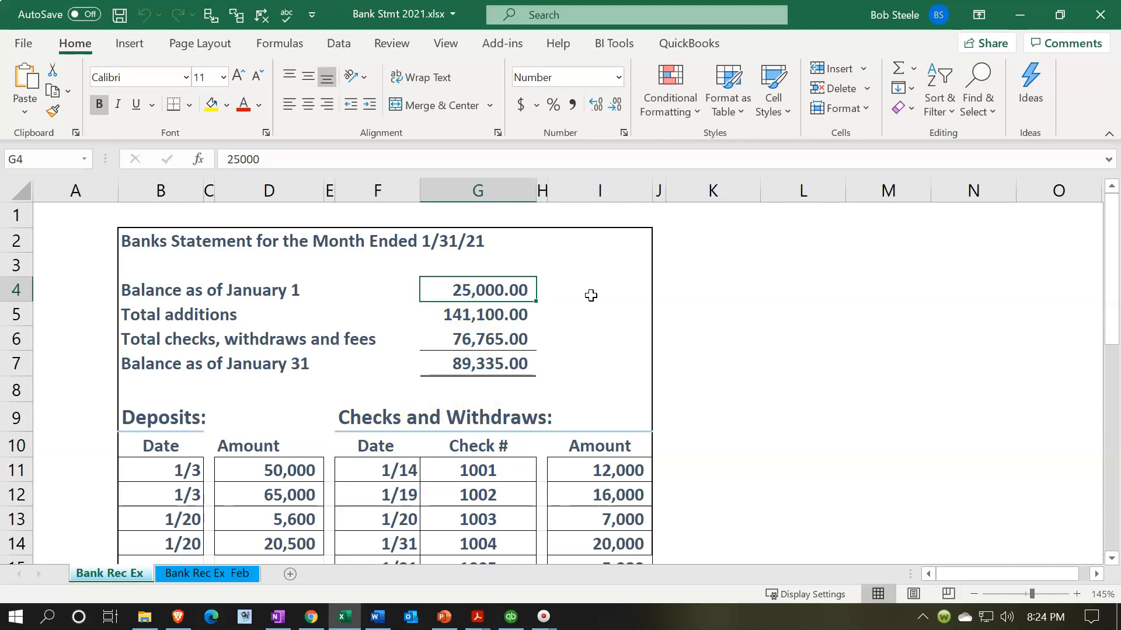
{"action": "key", "text": "Down"}
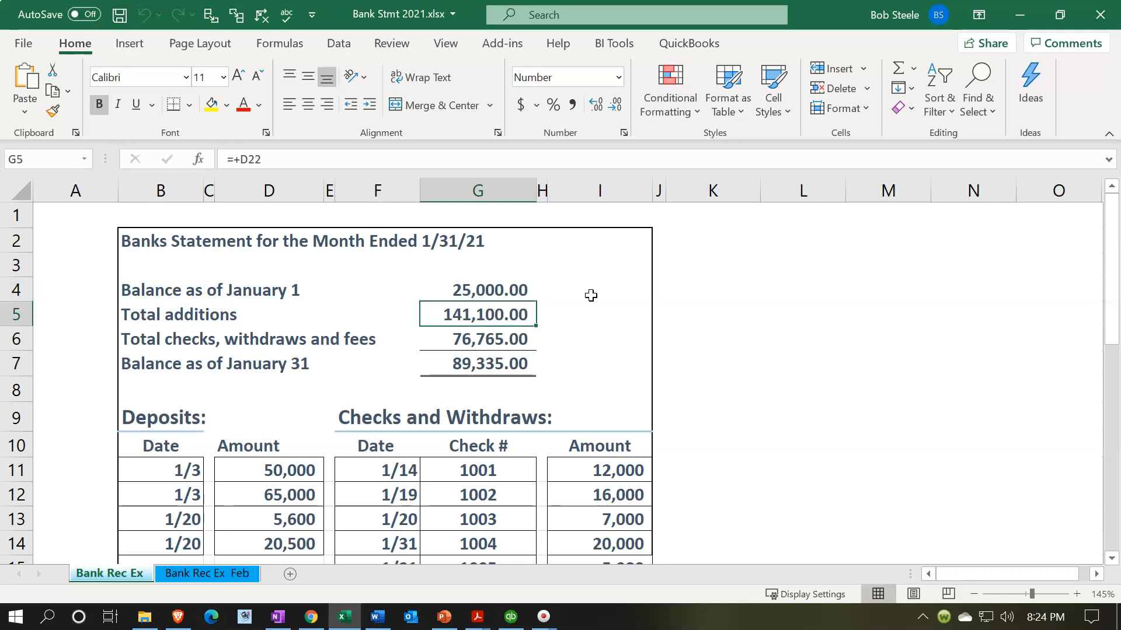
{"action": "key", "text": "Down"}
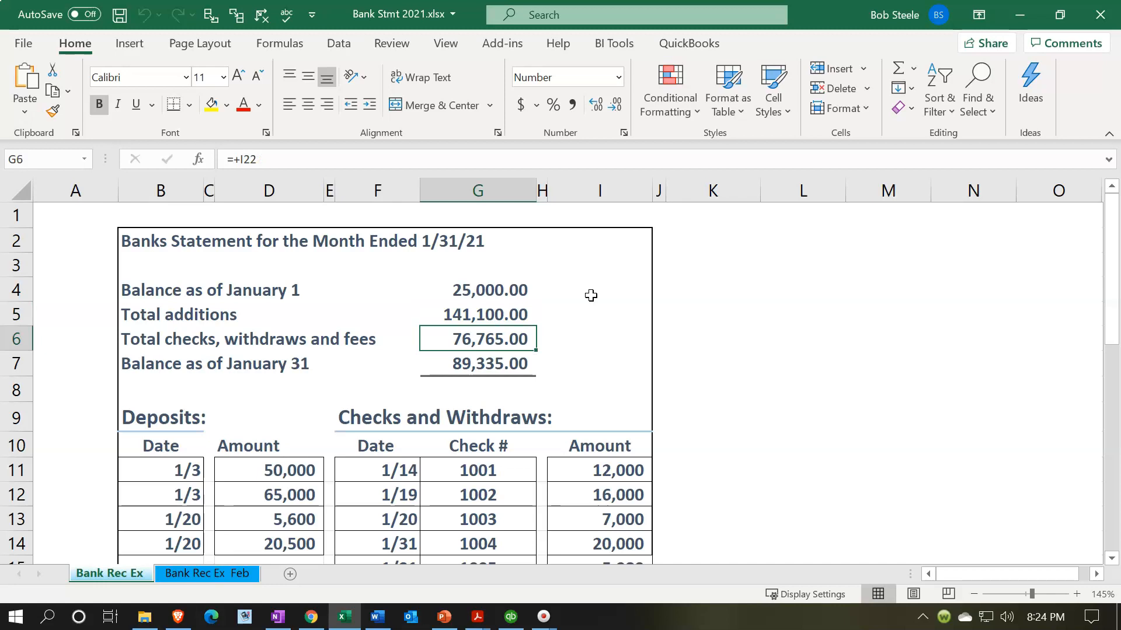
{"action": "key", "text": "Down"}
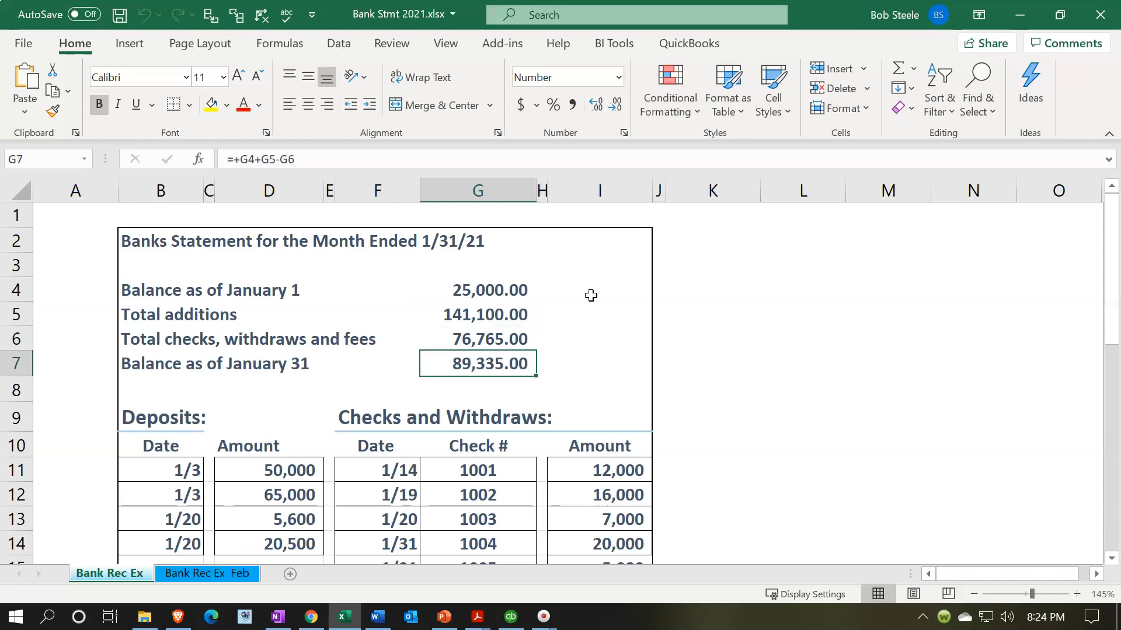
{"action": "left_click", "coordinate": [500, 314]}
{"action": "left_click", "coordinate": [498, 340]}
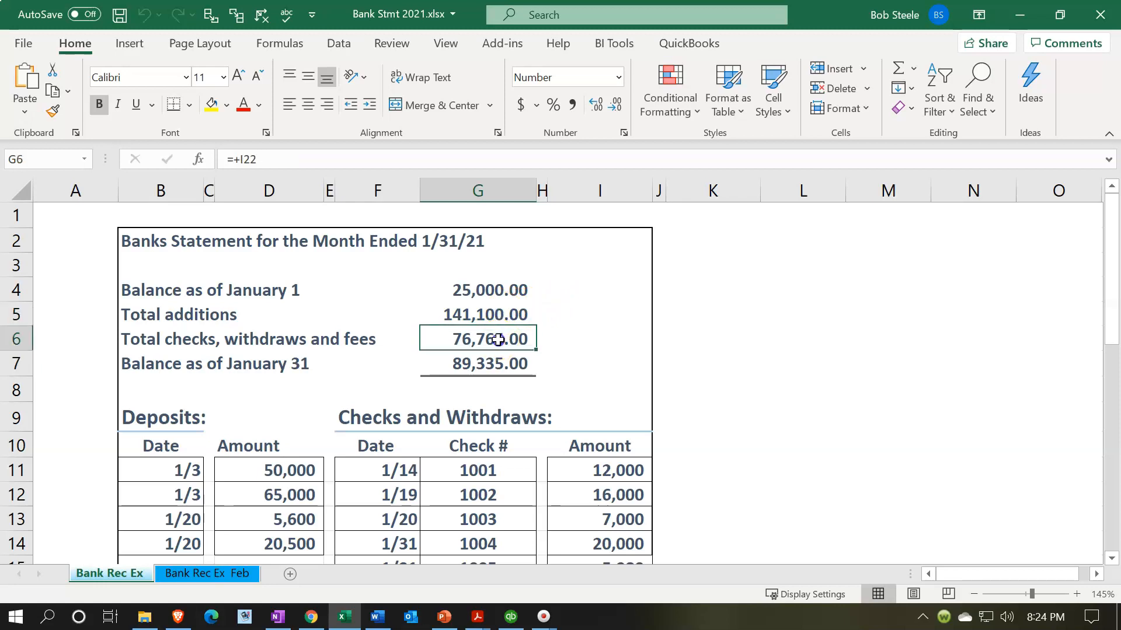
Examine the statement's deposit amounts, its check and withdrawal amounts including service charges, and the withdrawals total.
{"action": "scroll", "coordinate": [499, 340], "scroll_direction": "down", "scroll_amount": 1}
{"action": "left_click", "coordinate": [290, 395]}
{"action": "left_click_drag", "start_coordinate": [269, 423], "coordinate": [268, 470]}
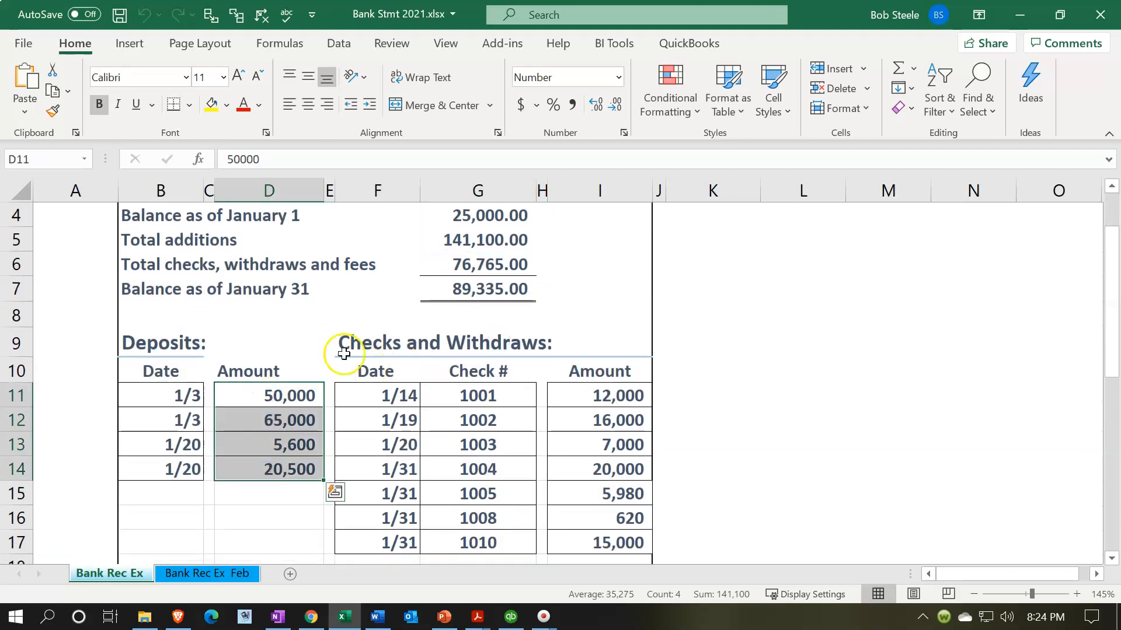
{"action": "scroll", "coordinate": [502, 362], "scroll_direction": "down", "scroll_amount": 1}
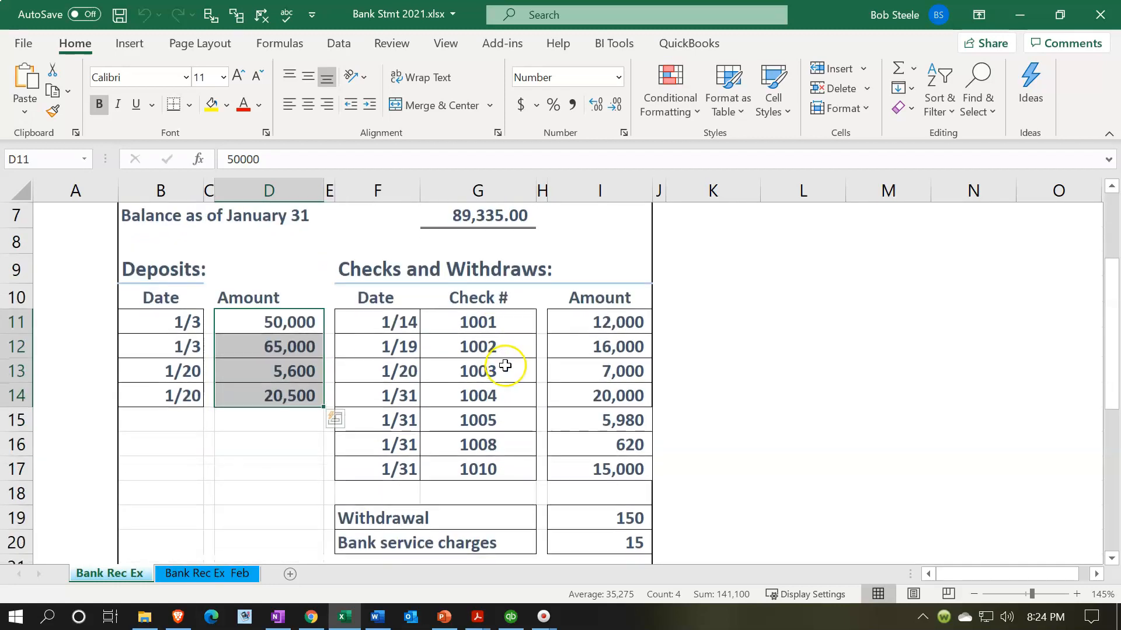
{"action": "left_click_drag", "start_coordinate": [568, 330], "coordinate": [574, 547]}
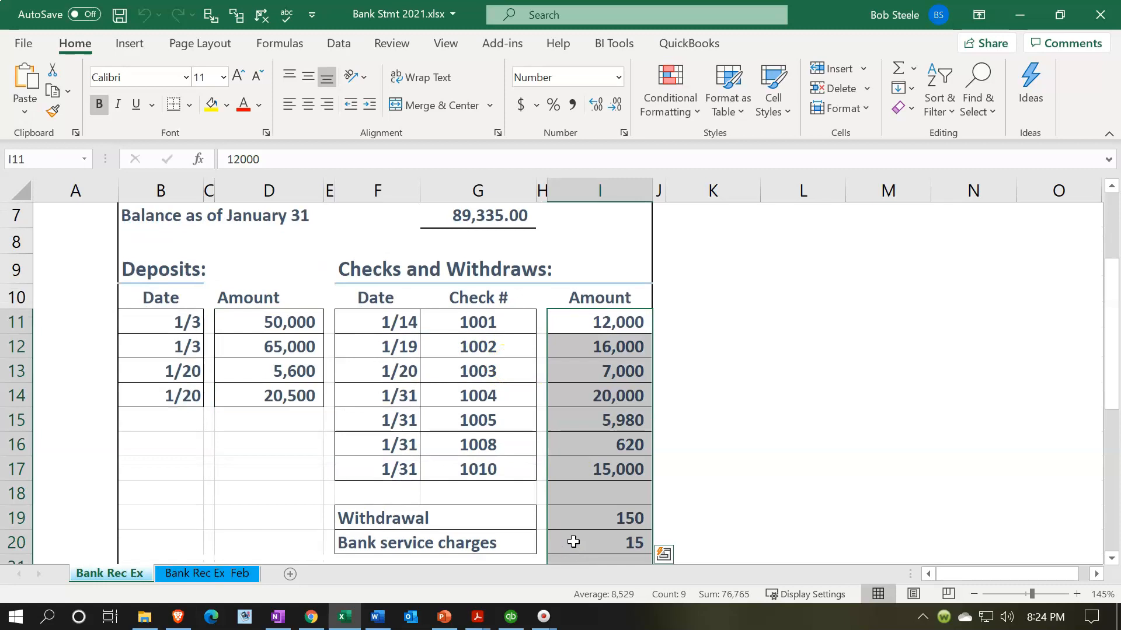
{"action": "scroll", "coordinate": [579, 535], "scroll_direction": "down", "scroll_amount": 1}
{"action": "left_click", "coordinate": [579, 509]}
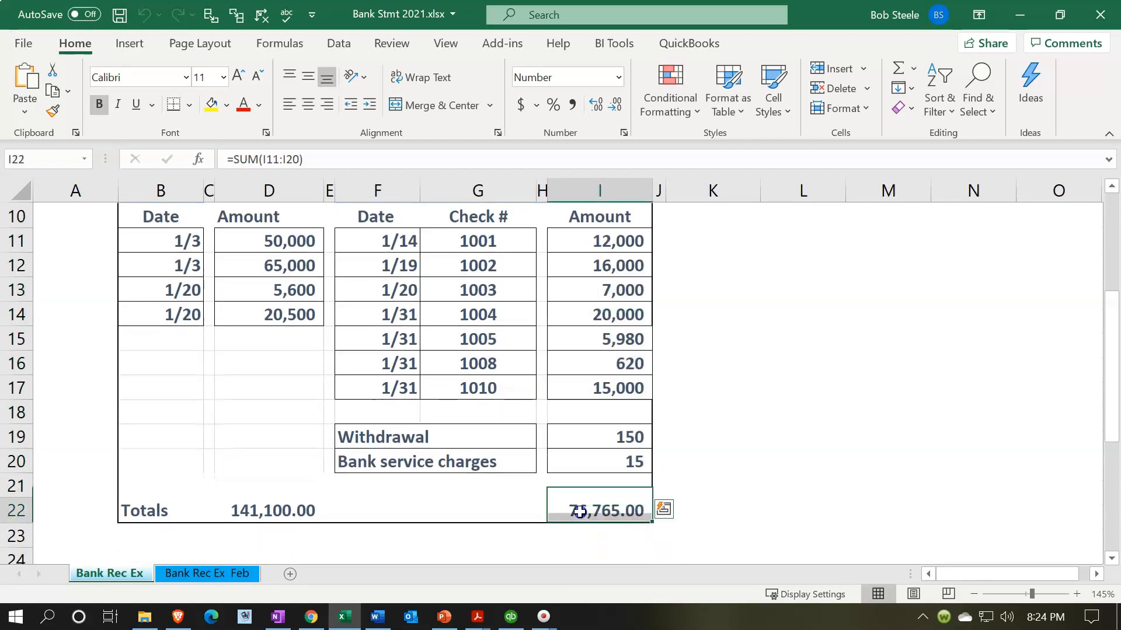
Review the statement's total withdrawals and January 31 balance, and switch back to the Balance Sheet in QuickBooks.
{"action": "scroll", "coordinate": [578, 512], "scroll_direction": "up", "scroll_amount": 2}
{"action": "left_click", "coordinate": [485, 264]}
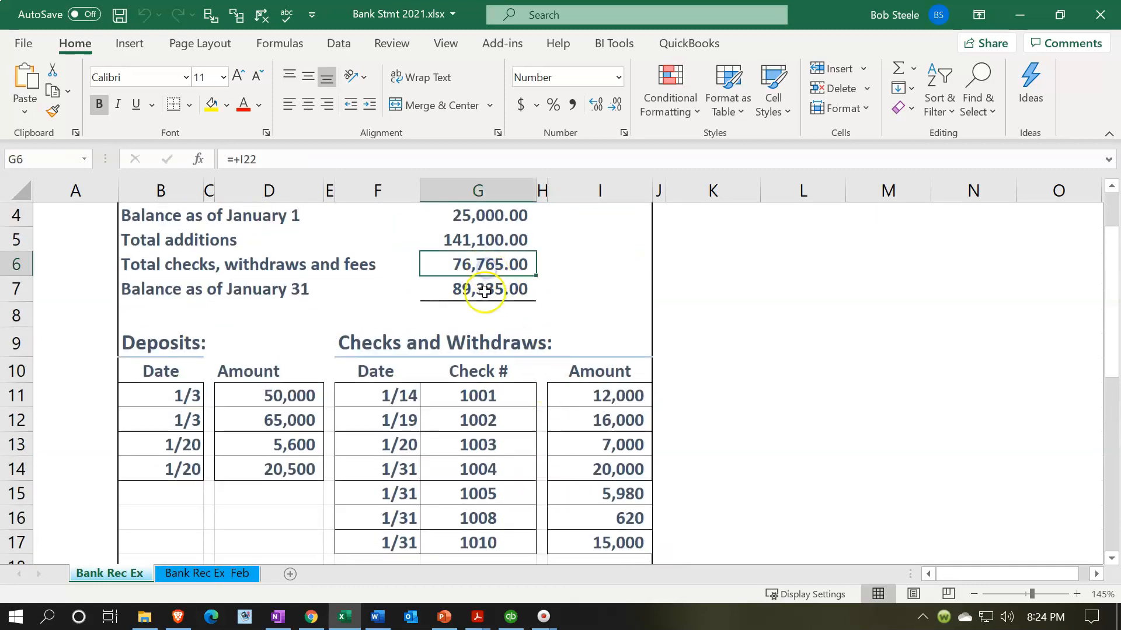
{"action": "left_click", "coordinate": [489, 290]}
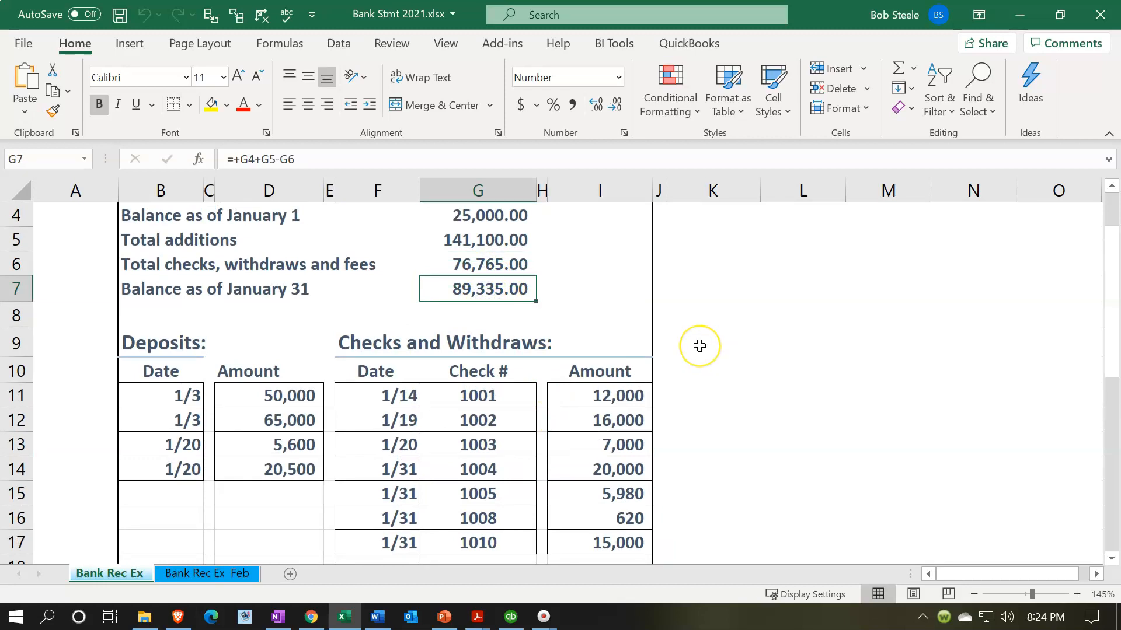
{"action": "scroll", "coordinate": [700, 346], "scroll_direction": "up", "scroll_amount": 1}
{"action": "scroll", "coordinate": [699, 345], "scroll_direction": "up", "scroll_amount": 2}
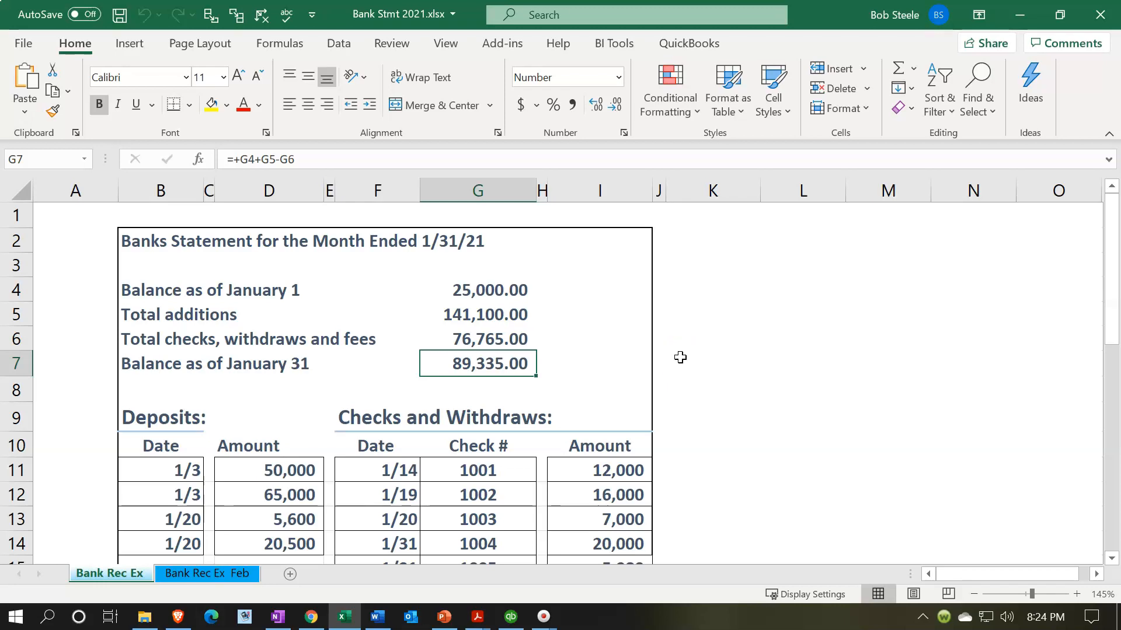
{"action": "left_click", "coordinate": [511, 616]}
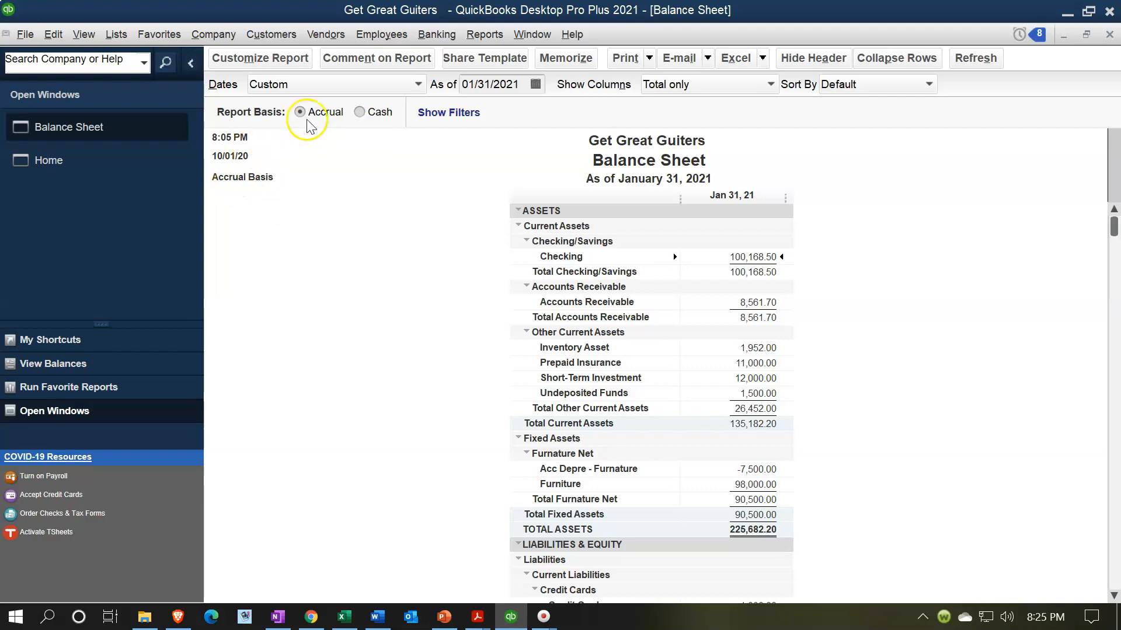
Start reconciling the Checking account for 01/31/2021 and check the beginning and ending balances against the bank statement in Excel.
{"action": "left_click", "coordinate": [436, 35]}
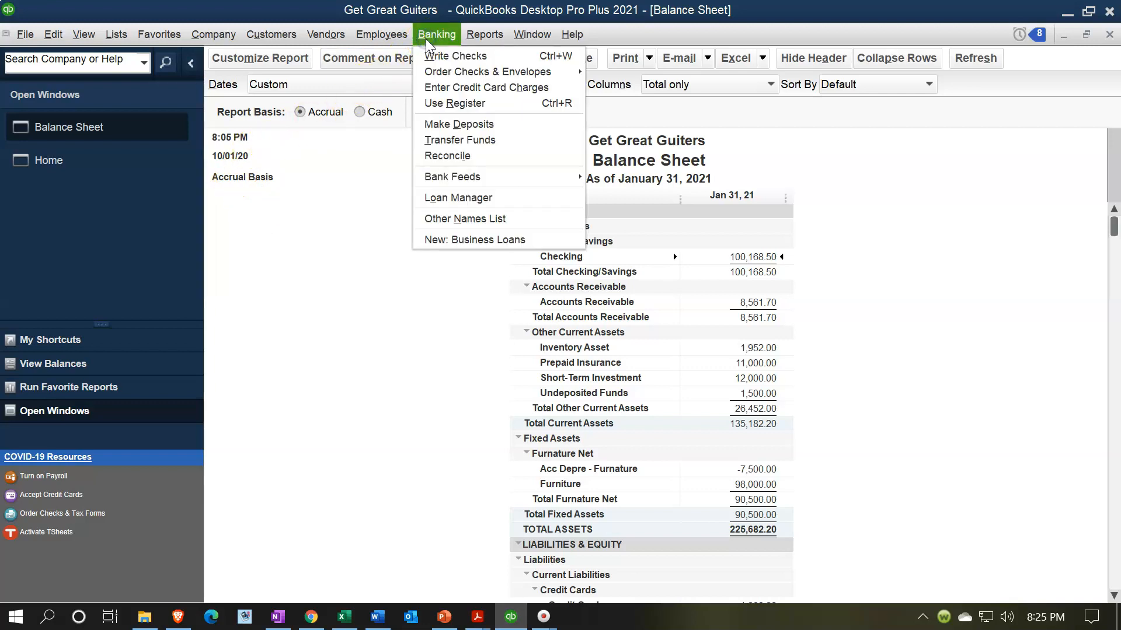
{"action": "left_click", "coordinate": [448, 155]}
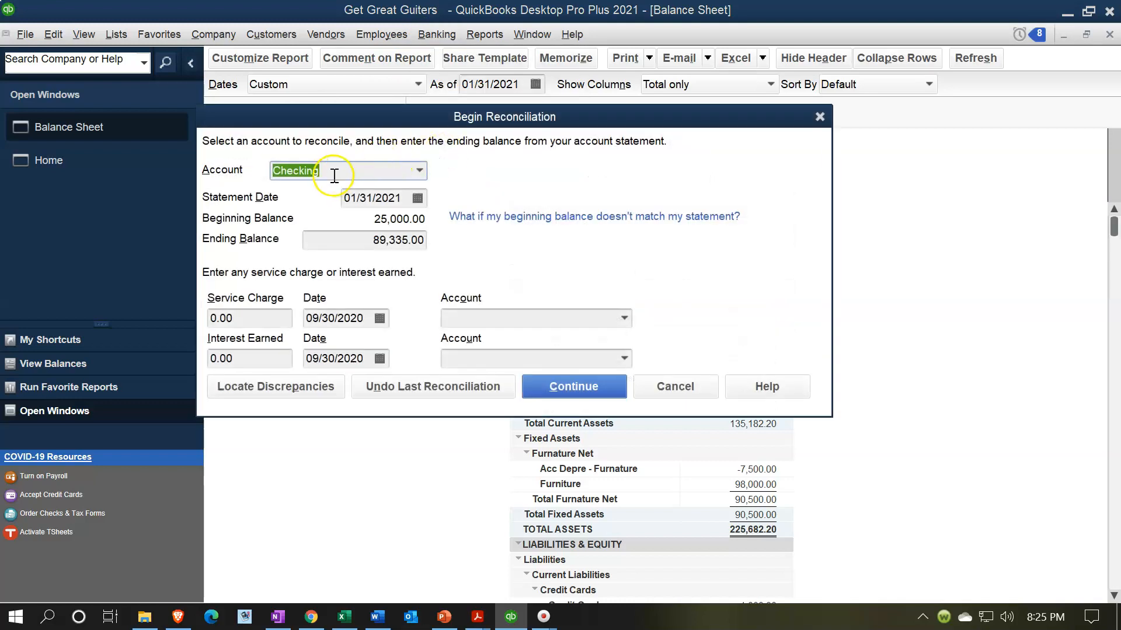
{"action": "left_click", "coordinate": [358, 212]}
{"action": "left_click", "coordinate": [403, 202]}
{"action": "left_click", "coordinate": [378, 214]}
{"action": "left_click", "coordinate": [370, 218]}
{"action": "left_click", "coordinate": [370, 217]}
{"action": "left_click", "coordinate": [400, 233]}
{"action": "left_click", "coordinate": [345, 617]}
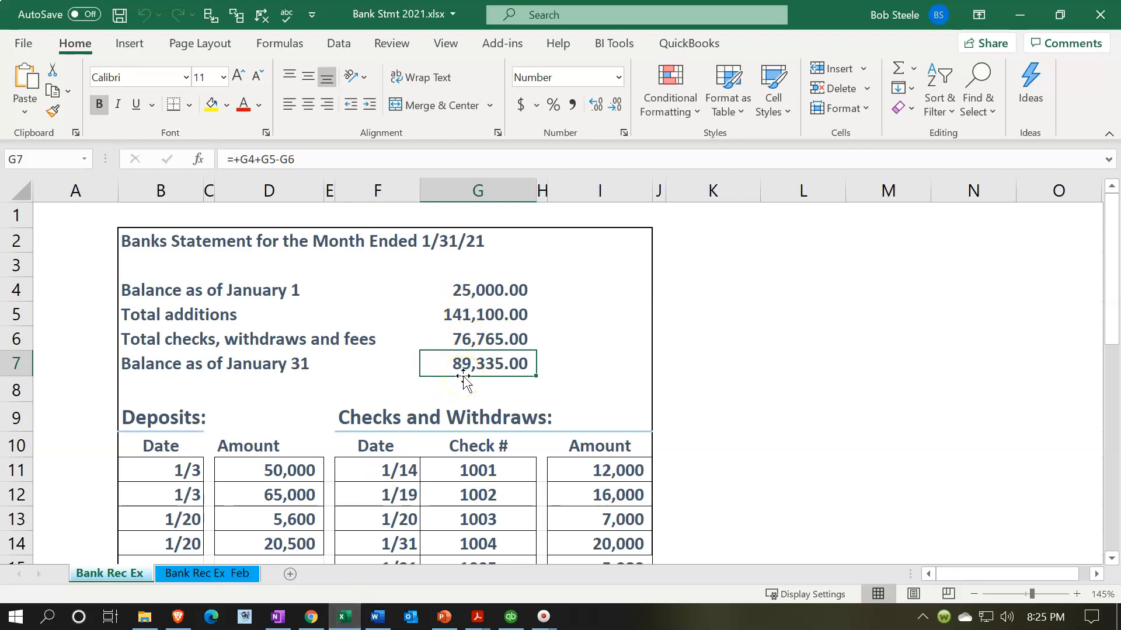
{"action": "left_click", "coordinate": [344, 617]}
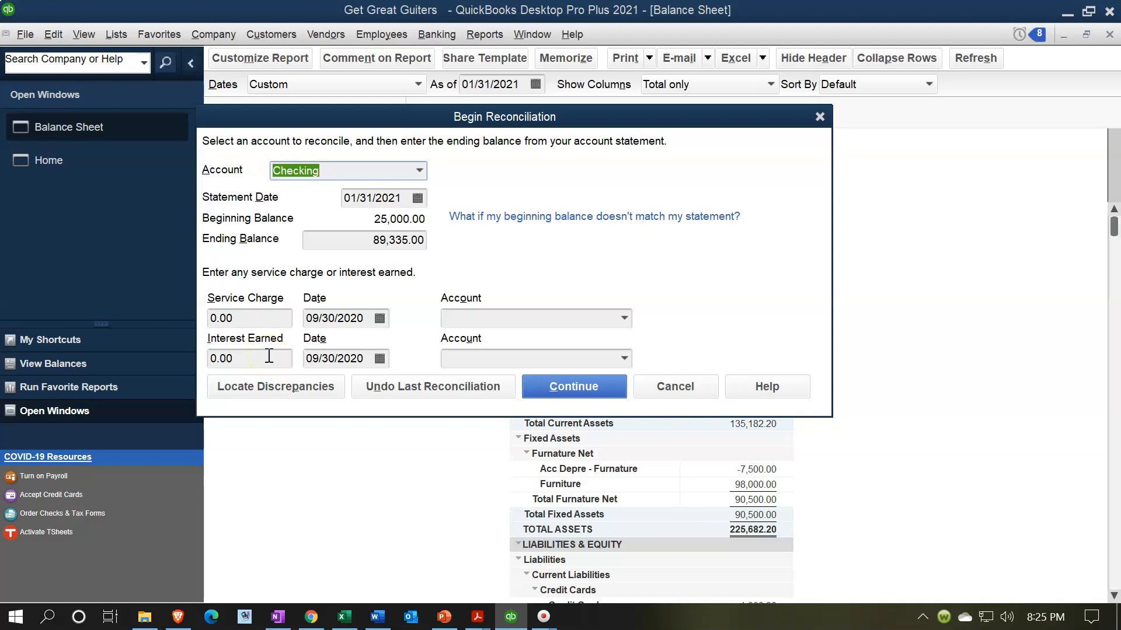
Continue to the Checking reconciliation's transaction lists and hide transactions after the statement's end date.
{"action": "left_click", "coordinate": [552, 390]}
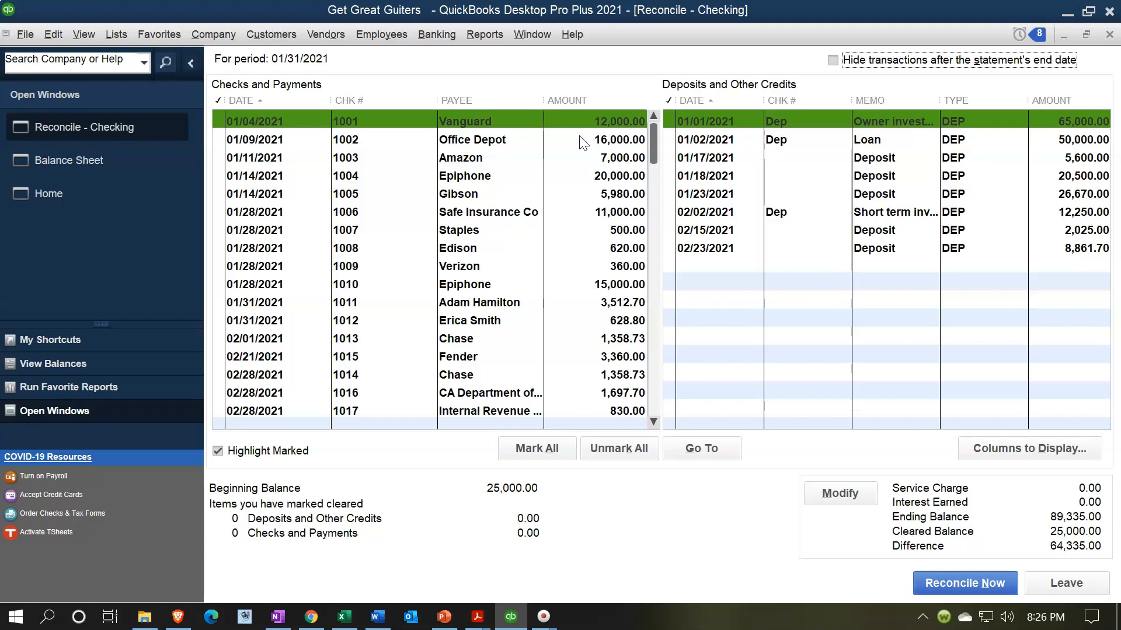
{"action": "left_click", "coordinate": [831, 62]}
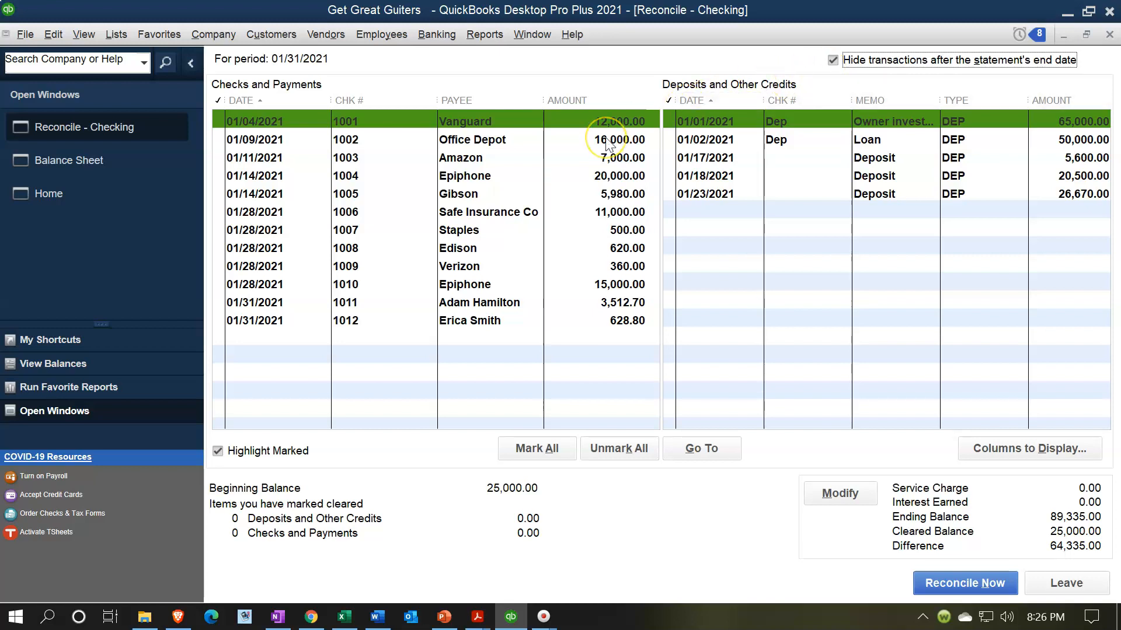
Switch to Excel to examine the January statement's deposits, checks and beginning balance, and return to the QuickBooks reconciliation.
{"action": "left_click", "coordinate": [343, 617]}
{"action": "scroll", "coordinate": [461, 479], "scroll_direction": "down", "scroll_amount": 2}
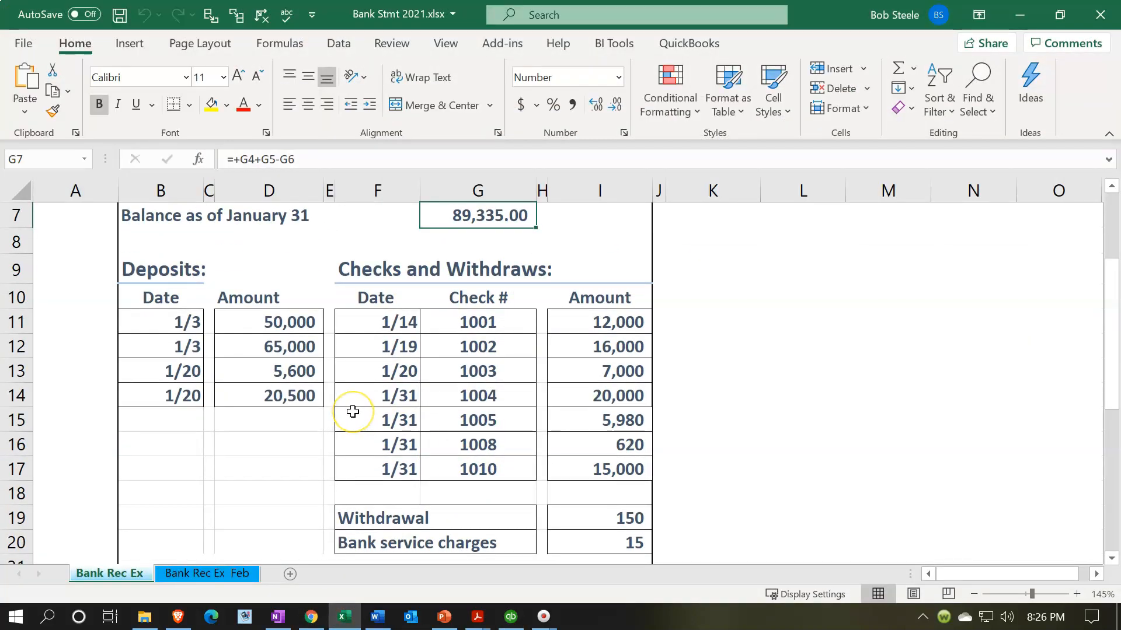
{"action": "scroll", "coordinate": [352, 412], "scroll_direction": "up", "scroll_amount": 1}
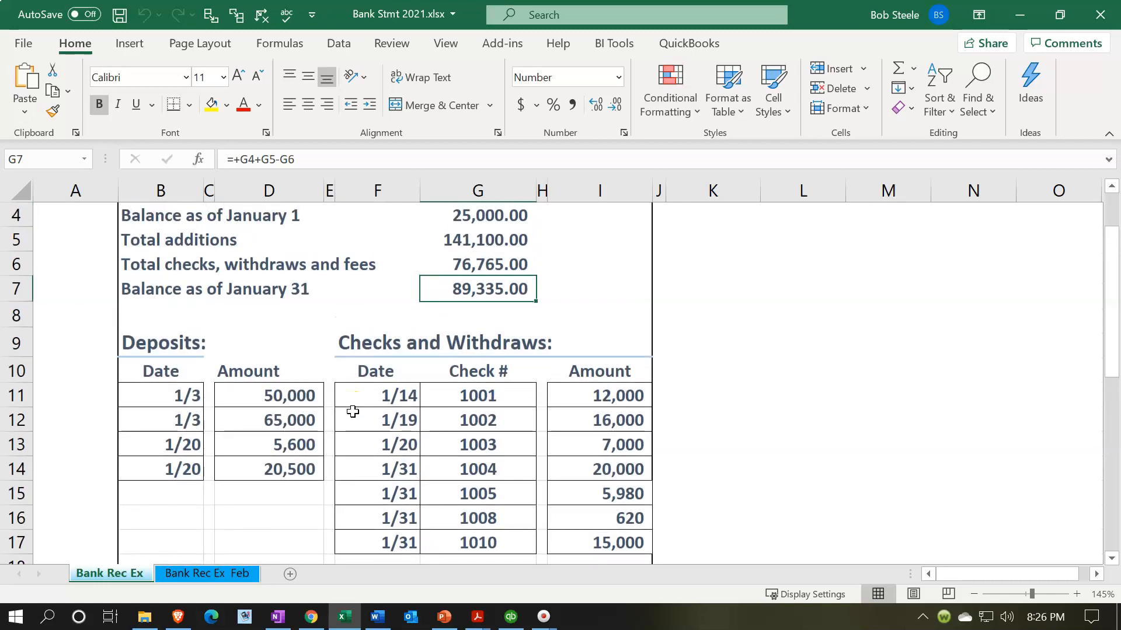
{"action": "scroll", "coordinate": [352, 412], "scroll_direction": "up", "scroll_amount": 1}
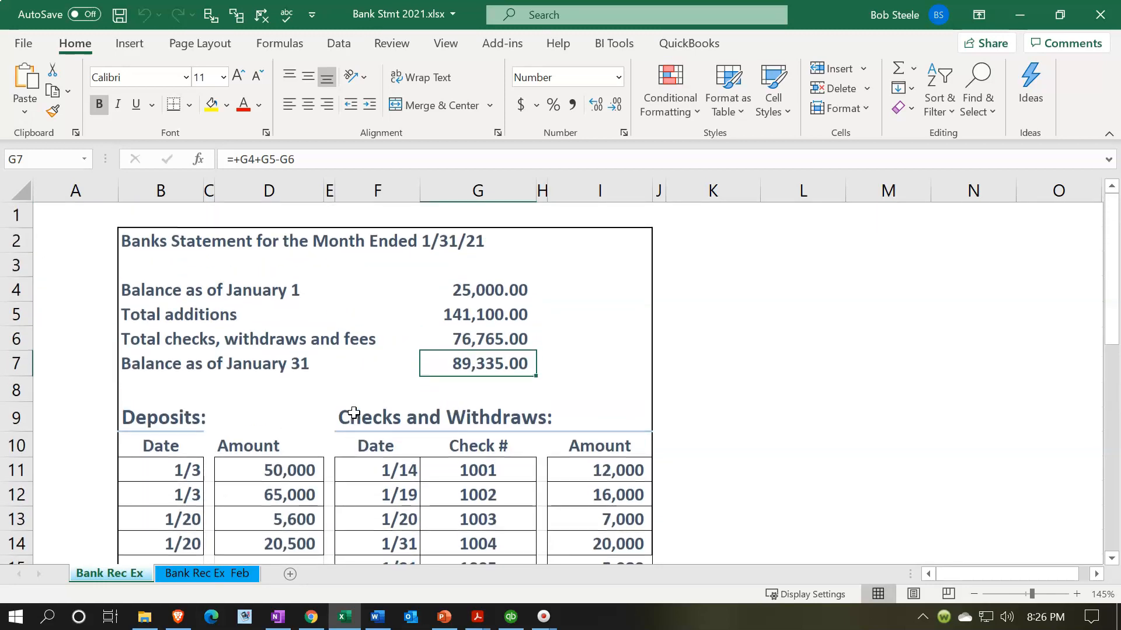
{"action": "left_click", "coordinate": [459, 295]}
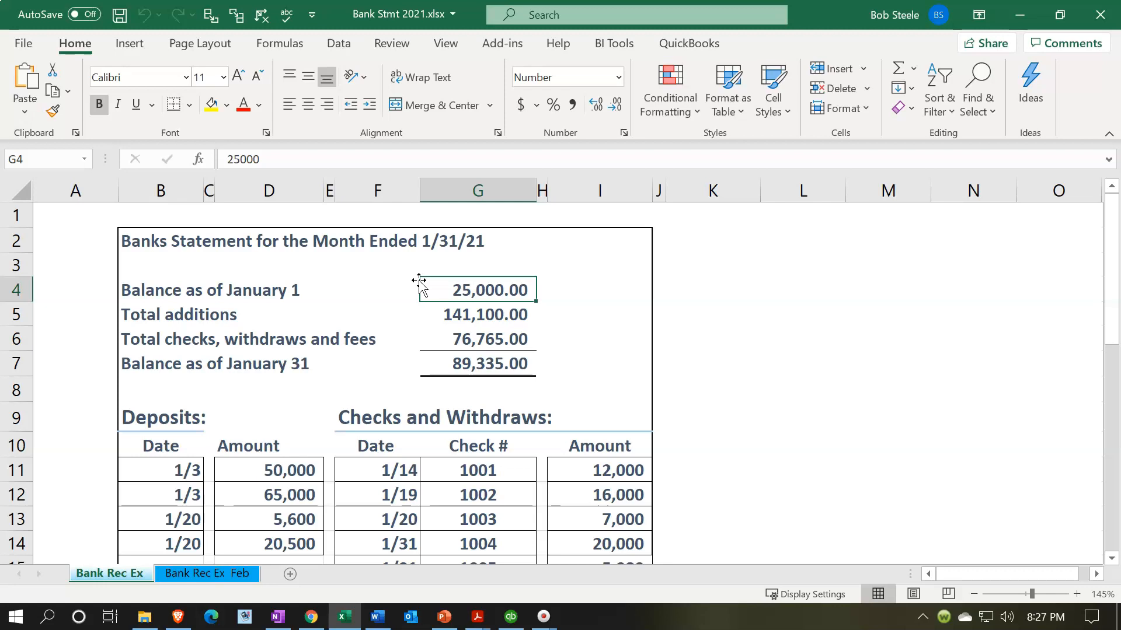
{"action": "left_click", "coordinate": [510, 616]}
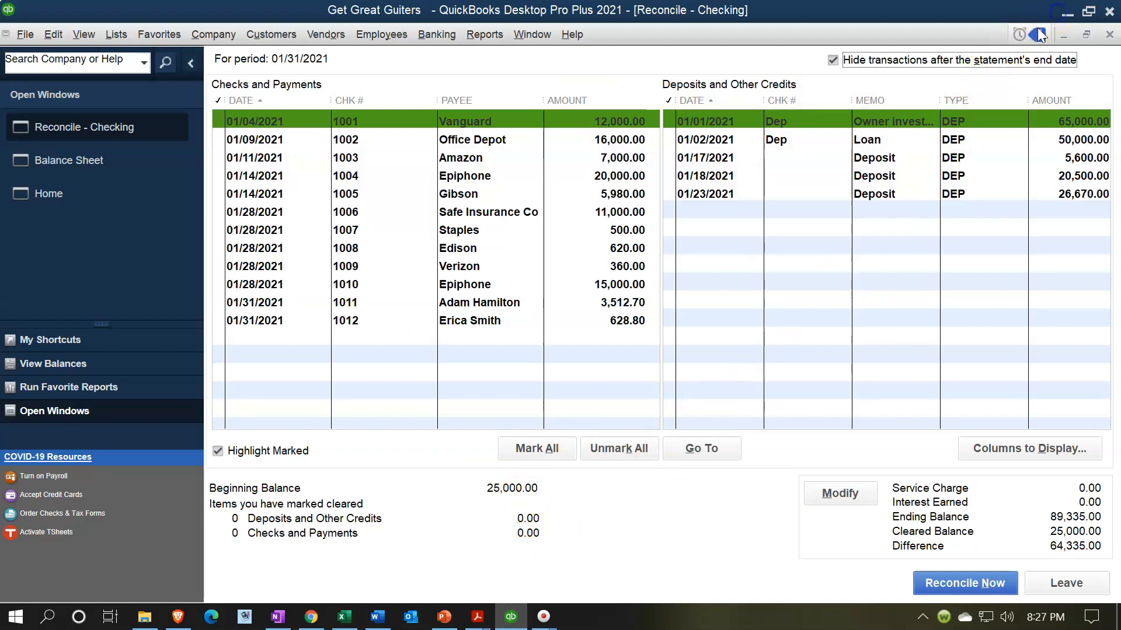
{"action": "left_click", "coordinate": [1067, 12]}
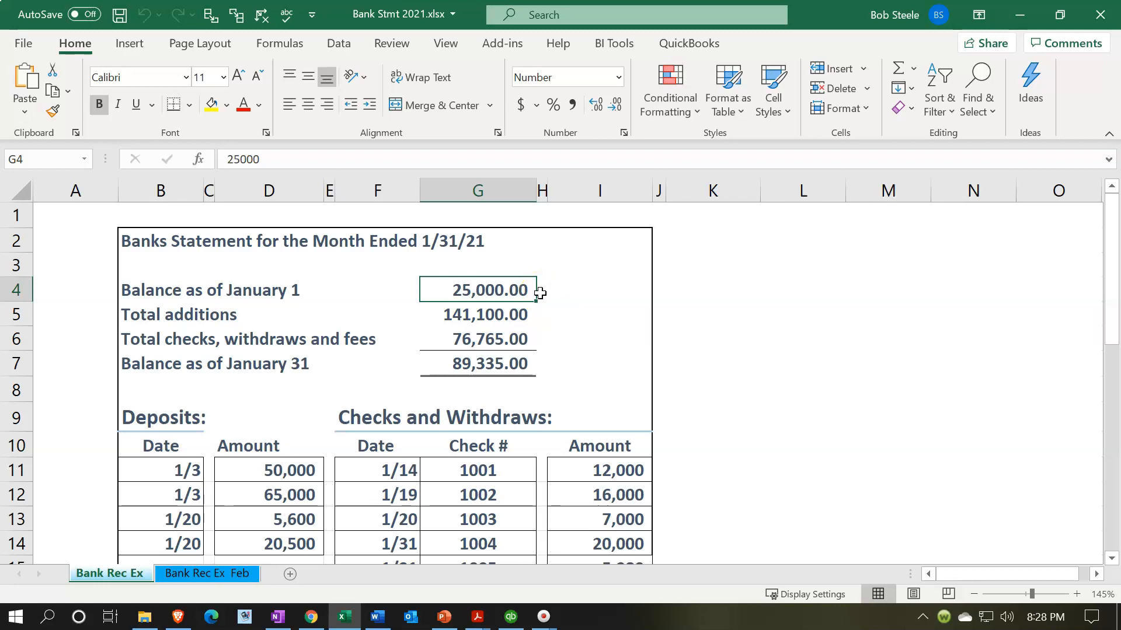
{"action": "left_click", "coordinate": [522, 620]}
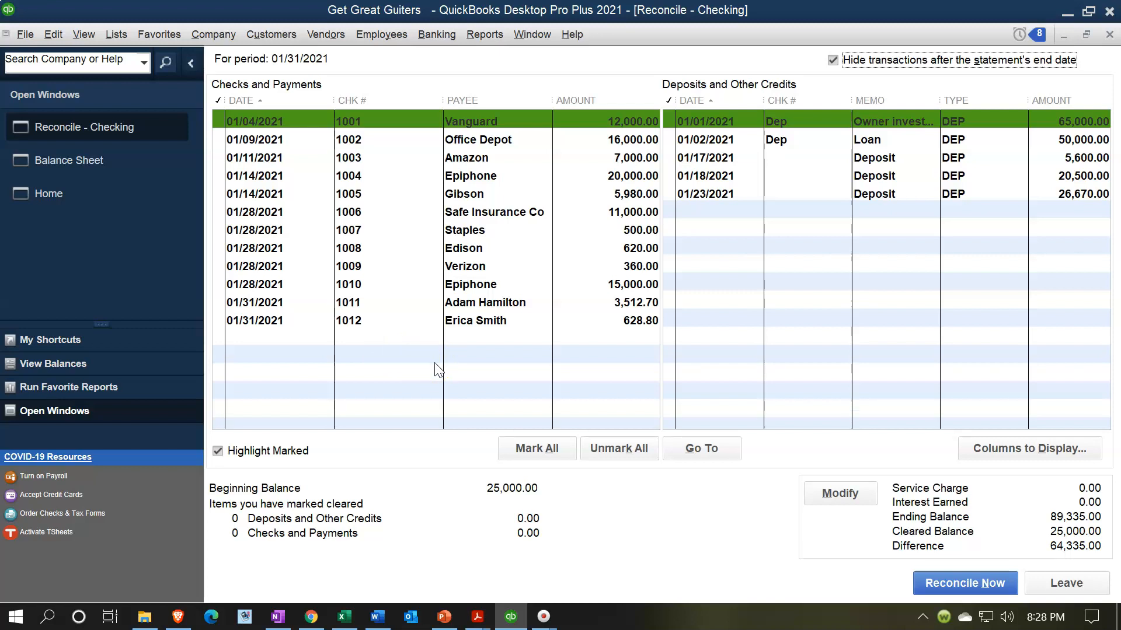
Open the Checking account register and examine its most recent transactions and the blank entry line.
{"action": "left_click", "coordinate": [432, 38]}
{"action": "left_click", "coordinate": [446, 108]}
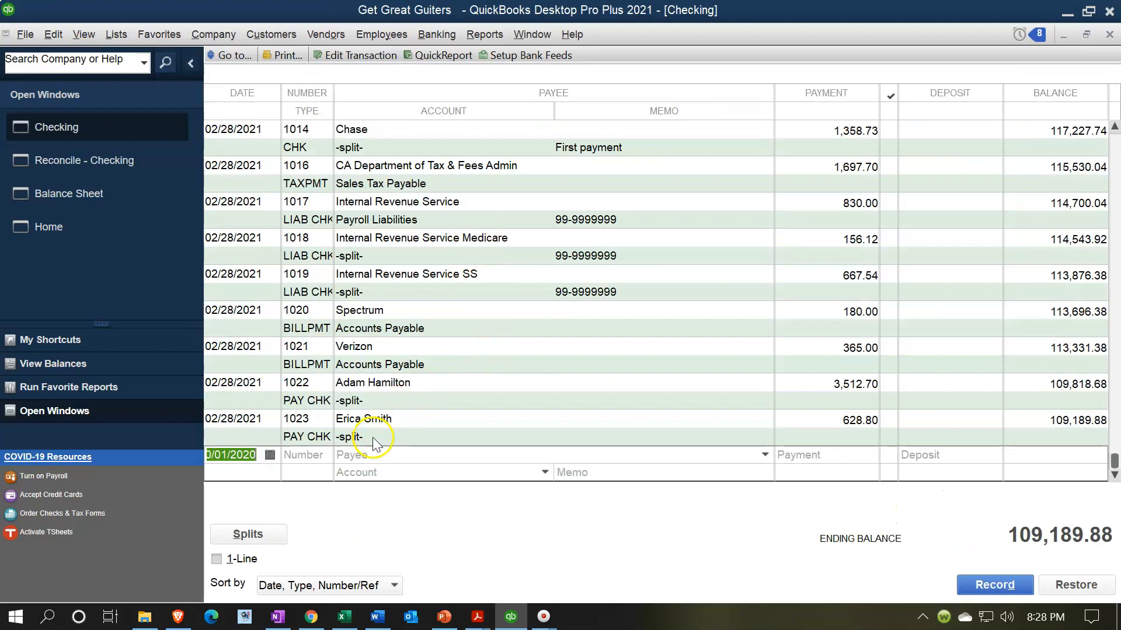
{"action": "left_click", "coordinate": [919, 458]}
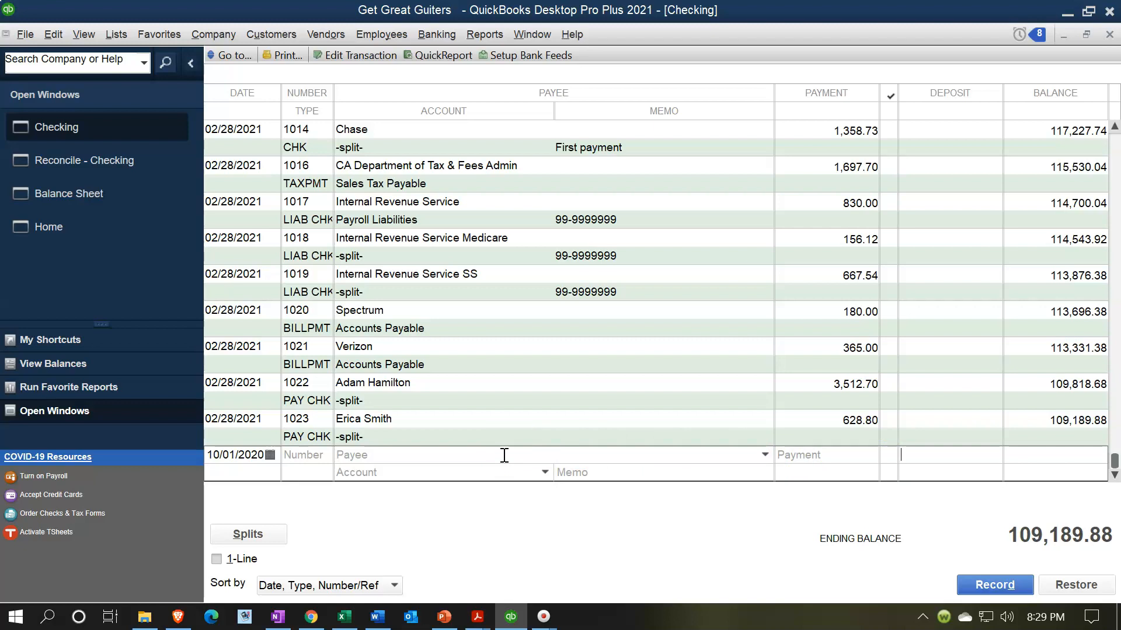
Review the bank statement's balances and transactions in Excel, and switch back to the Checking reconciliation in QuickBooks.
{"action": "left_click", "coordinate": [344, 617]}
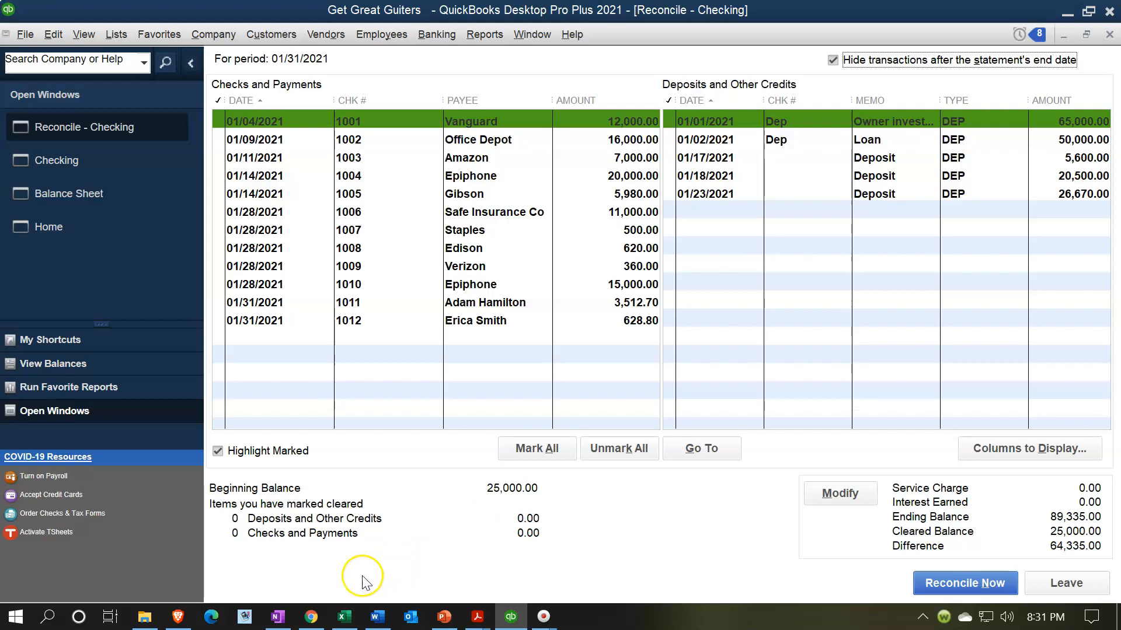
{"action": "left_click", "coordinate": [346, 616]}
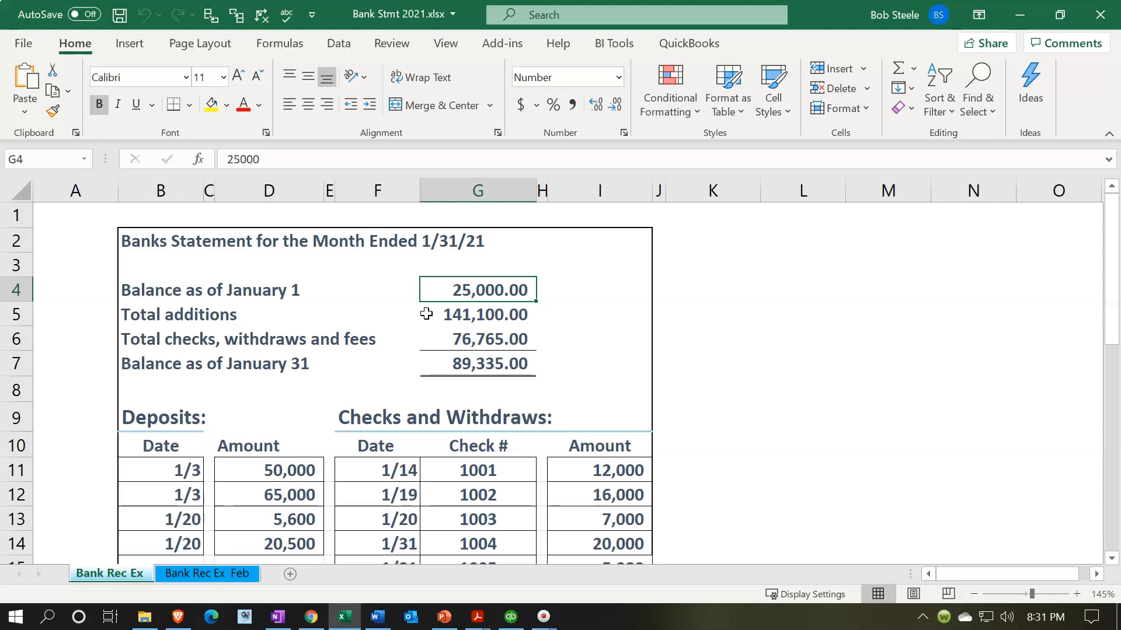
{"action": "left_click", "coordinate": [1026, 16]}
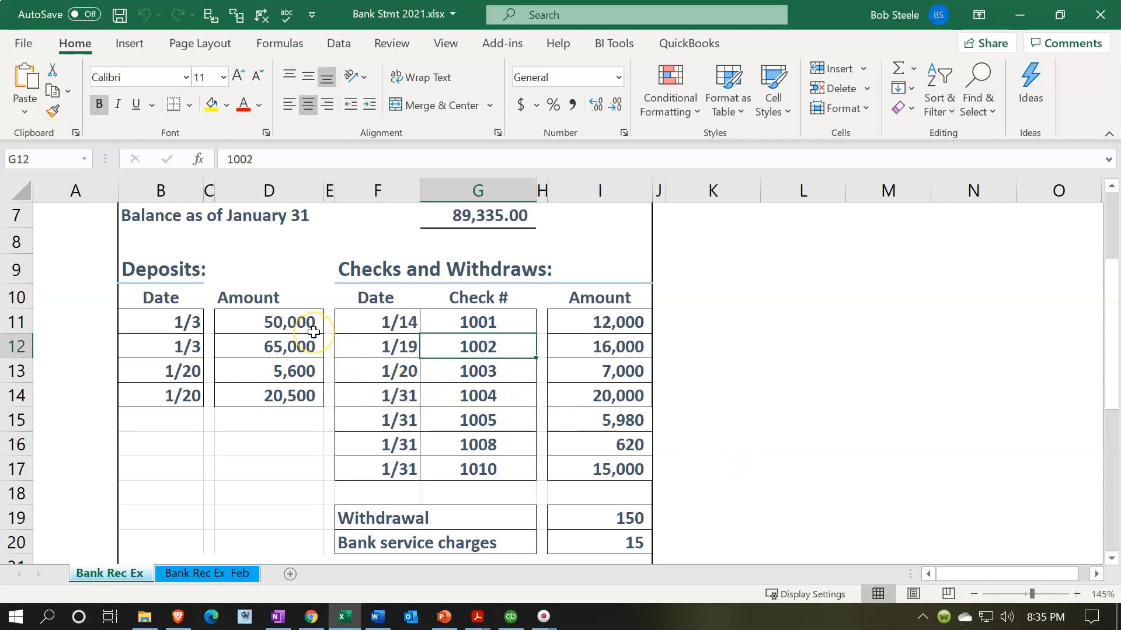
{"action": "left_click", "coordinate": [510, 617]}
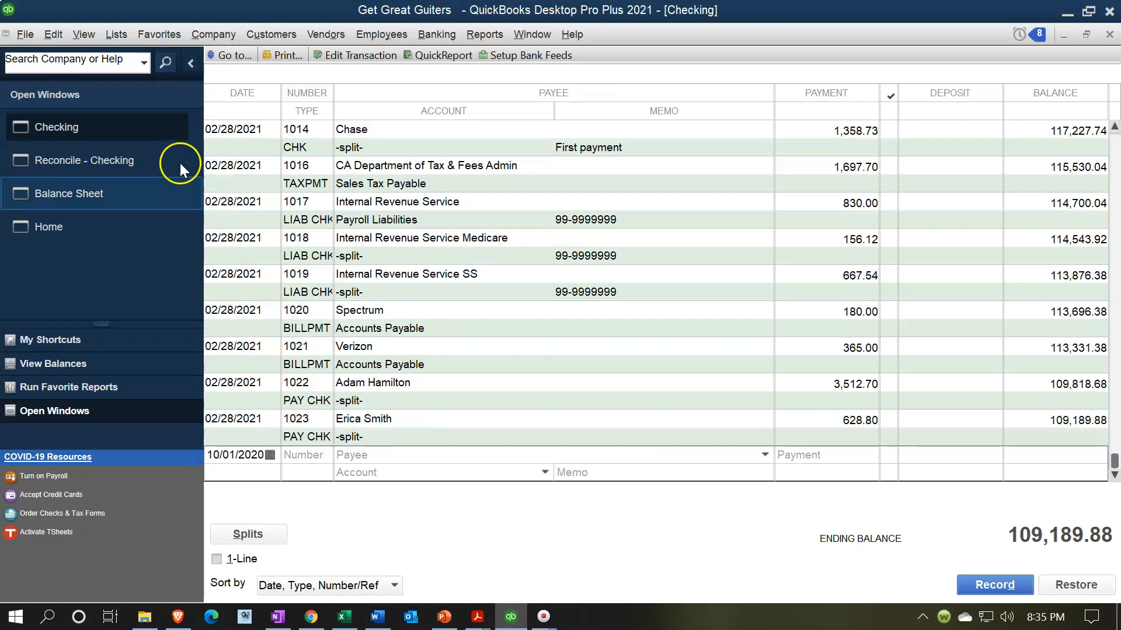
{"action": "left_click", "coordinate": [143, 160]}
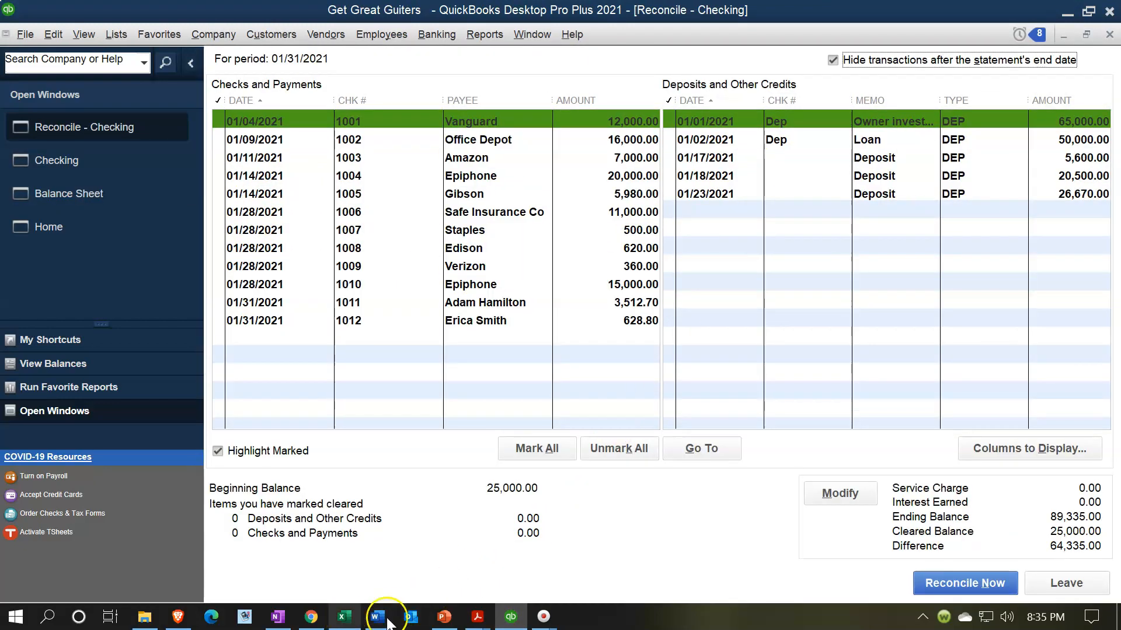
View Bank Reconciliation Detail Jan.pdf in Acrobat Reader, and switch to Excel to review the statement's balances and transactions.
{"action": "mouse_move", "coordinate": [477, 619]}
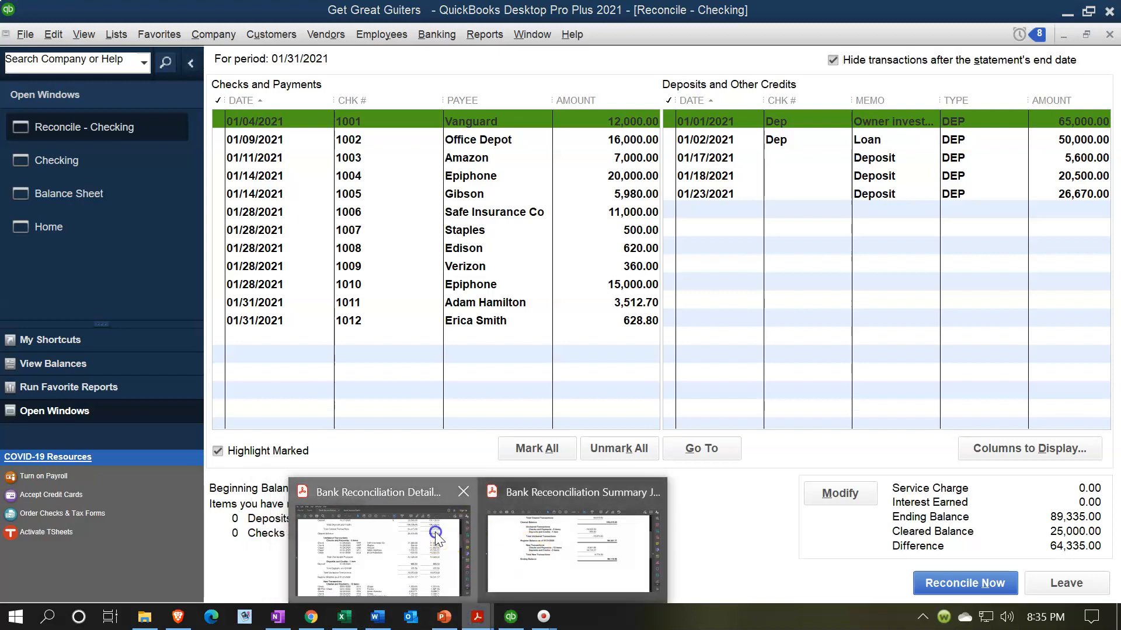
{"action": "left_click", "coordinate": [397, 543]}
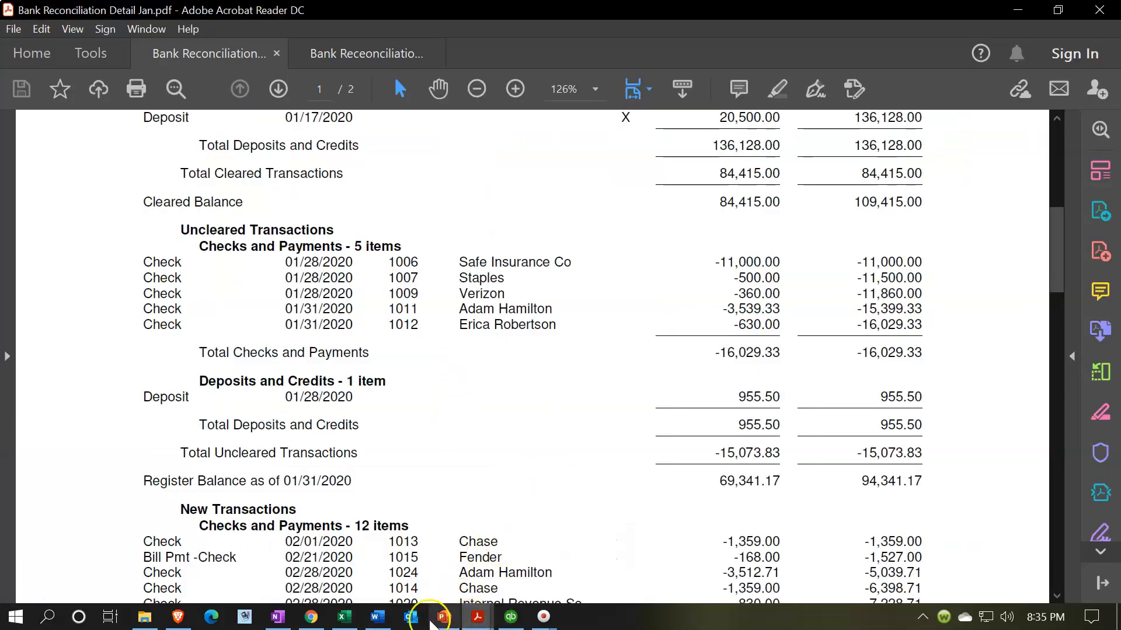
{"action": "left_click", "coordinate": [344, 617]}
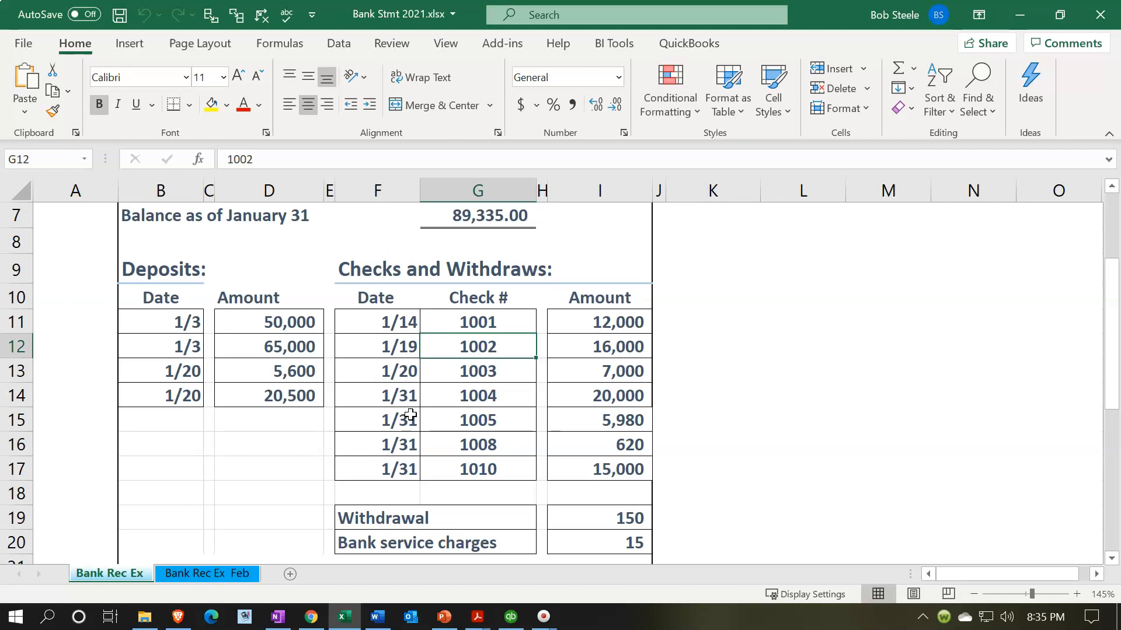
{"action": "scroll", "coordinate": [410, 415], "scroll_direction": "up", "scroll_amount": 2}
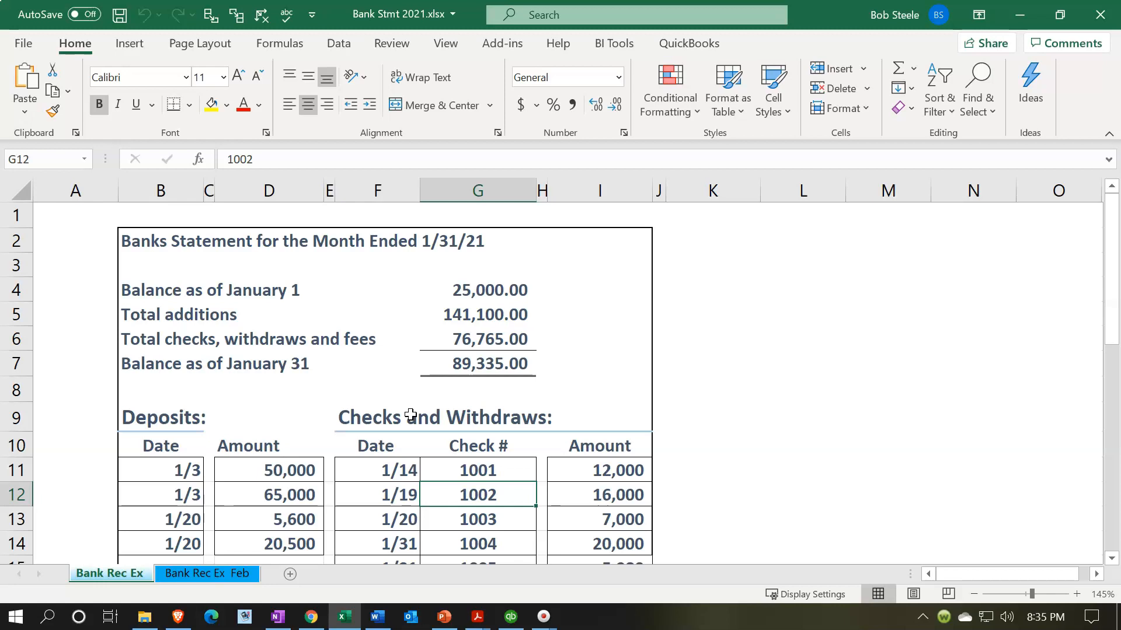
{"action": "scroll", "coordinate": [410, 414], "scroll_direction": "down", "scroll_amount": 1}
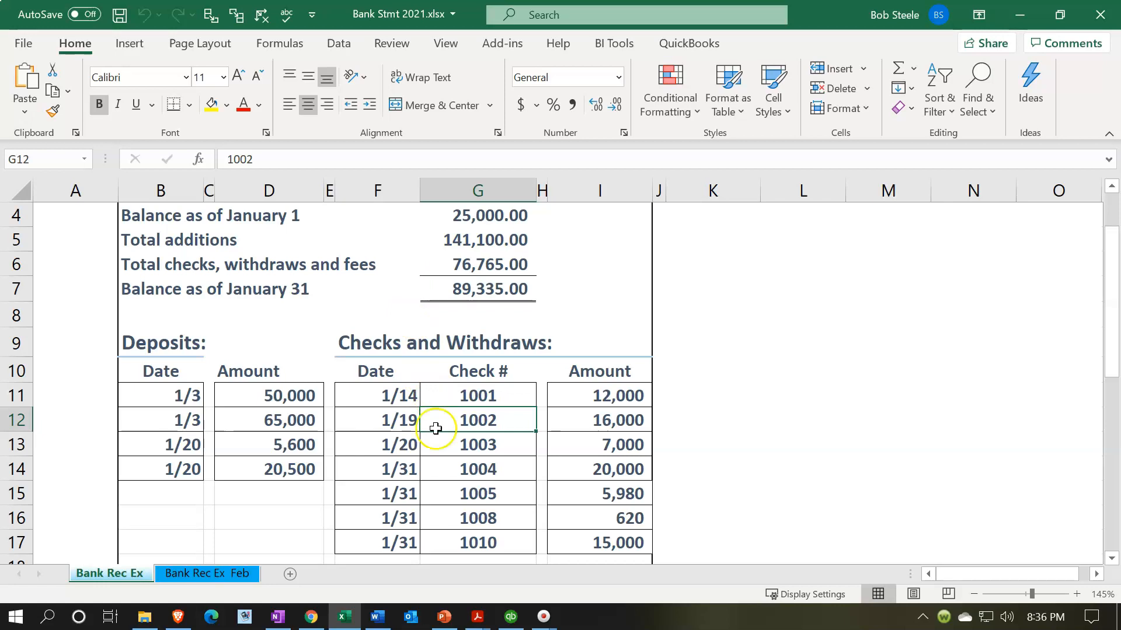
Compare the uncleared transactions and register balance in Bank Reconciliation Detail Jan.pdf with the bank statement in Excel.
{"action": "left_click", "coordinate": [479, 617]}
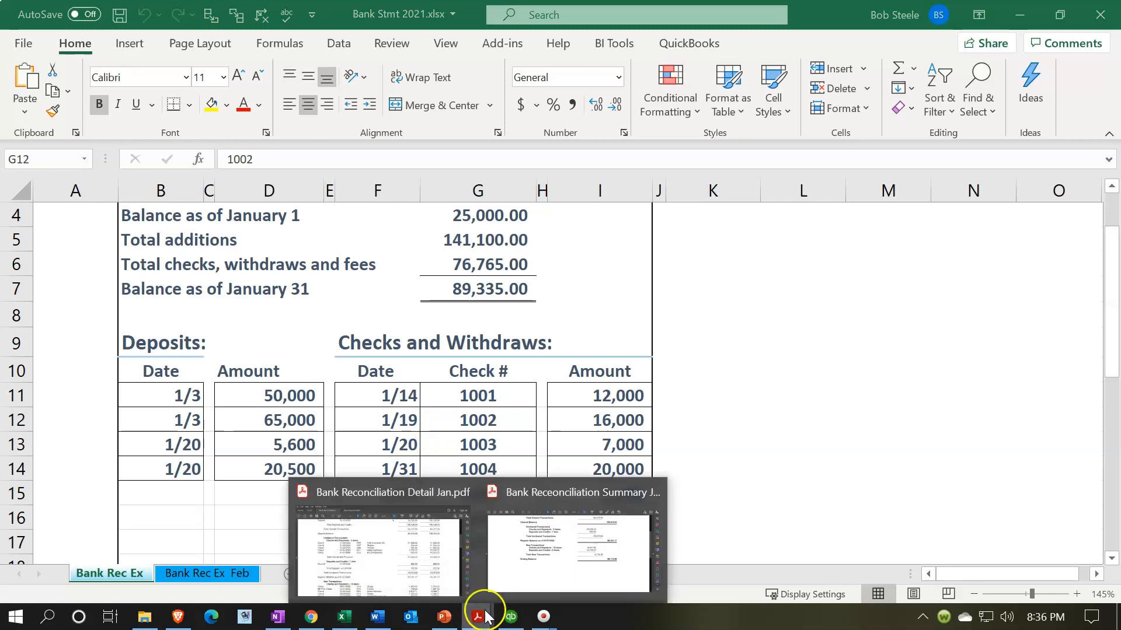
{"action": "left_click", "coordinate": [438, 587]}
{"action": "left_click", "coordinate": [547, 374]}
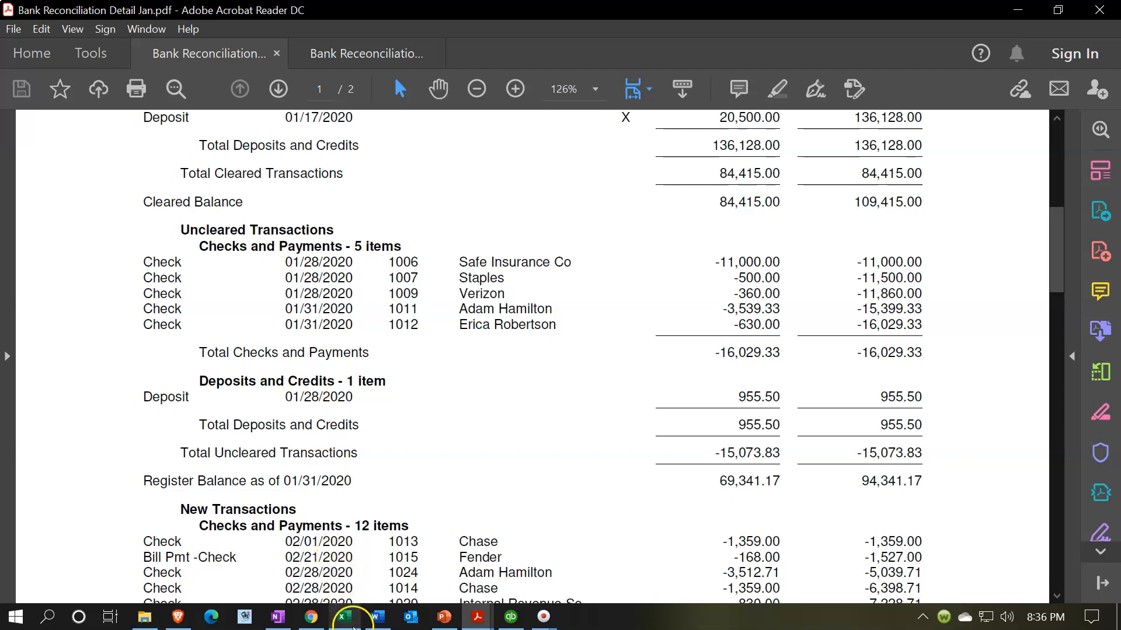
{"action": "left_click", "coordinate": [345, 617]}
{"action": "left_click", "coordinate": [347, 619]}
{"action": "left_click", "coordinate": [412, 339]}
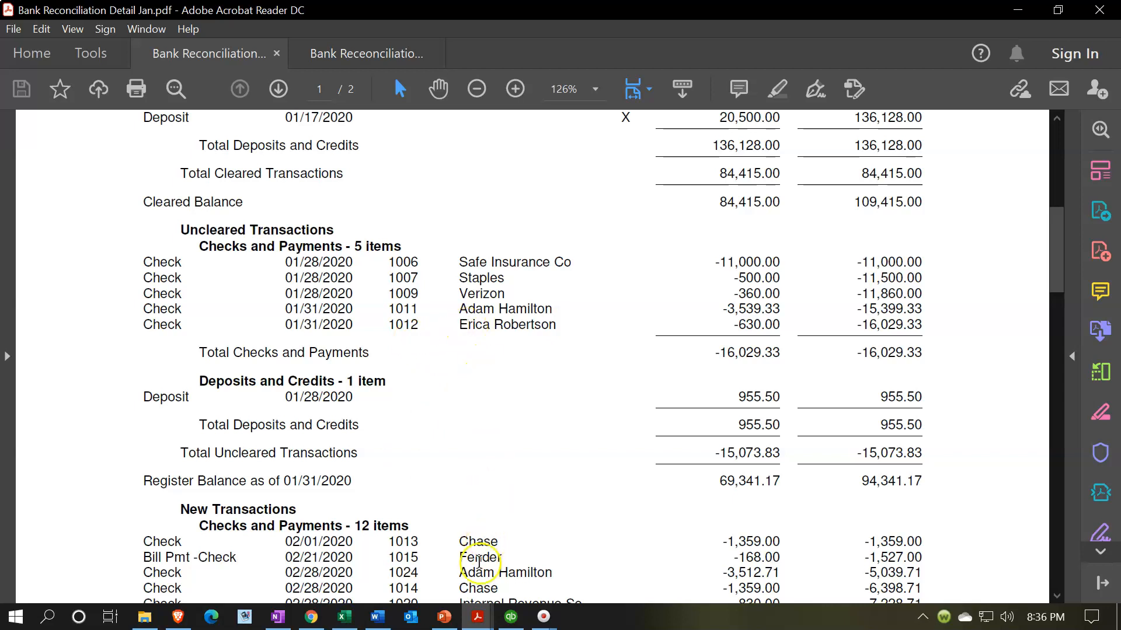
{"action": "left_click", "coordinate": [351, 621]}
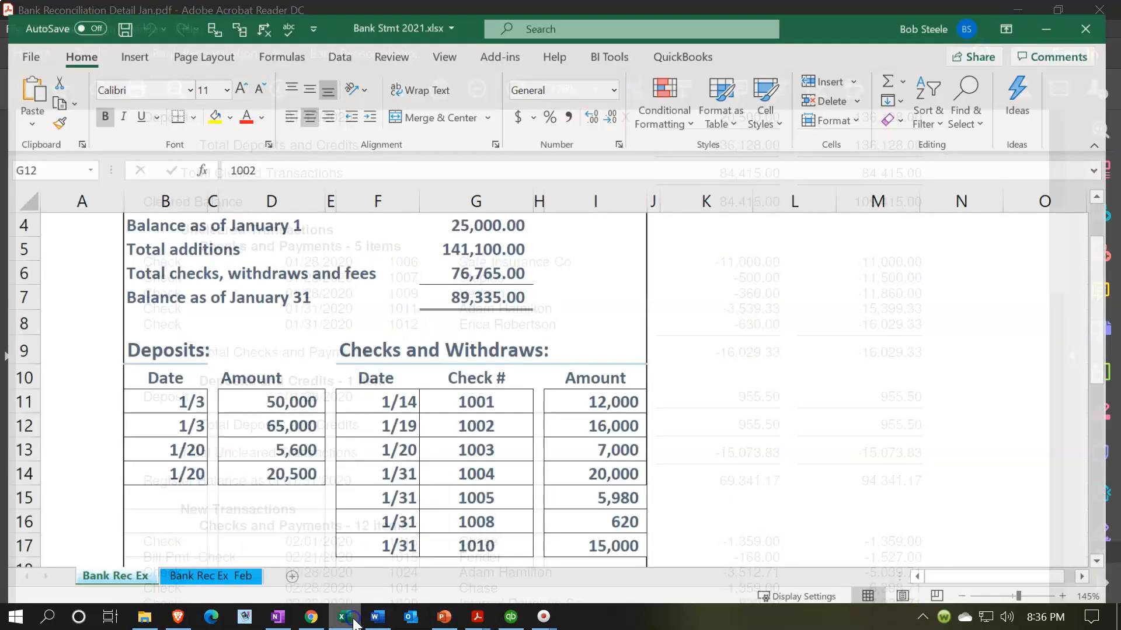
Switch to the Checking register in QuickBooks and review its transactions from the opening balance entry through the latest payments.
{"action": "left_click", "coordinate": [510, 617]}
{"action": "left_click", "coordinate": [87, 174]}
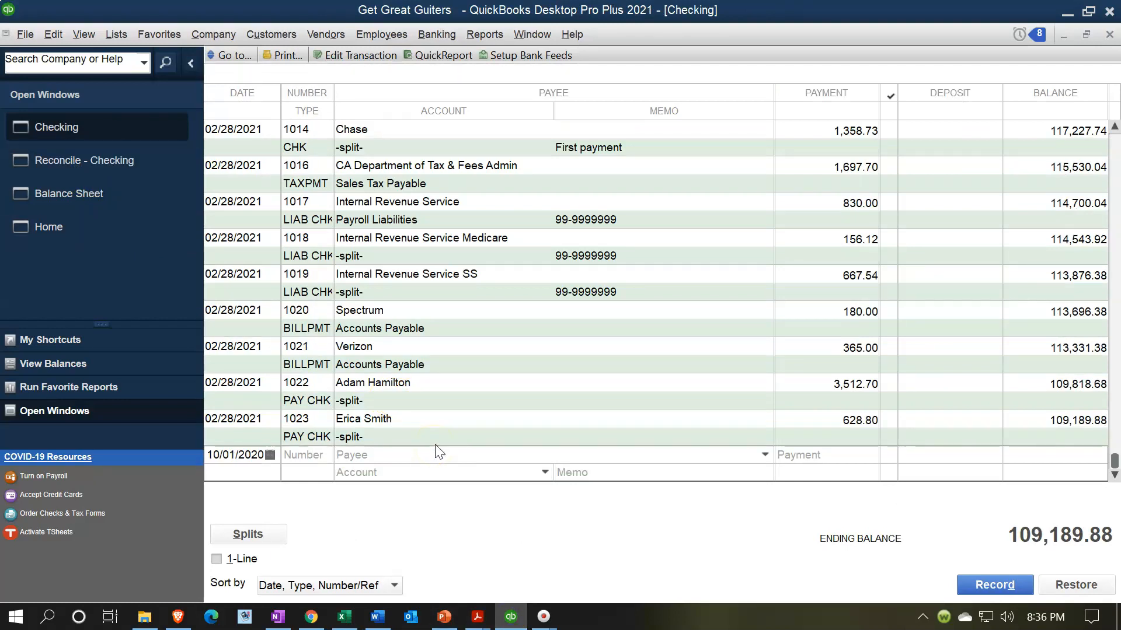
{"action": "scroll", "coordinate": [439, 449], "scroll_direction": "up", "scroll_amount": 10}
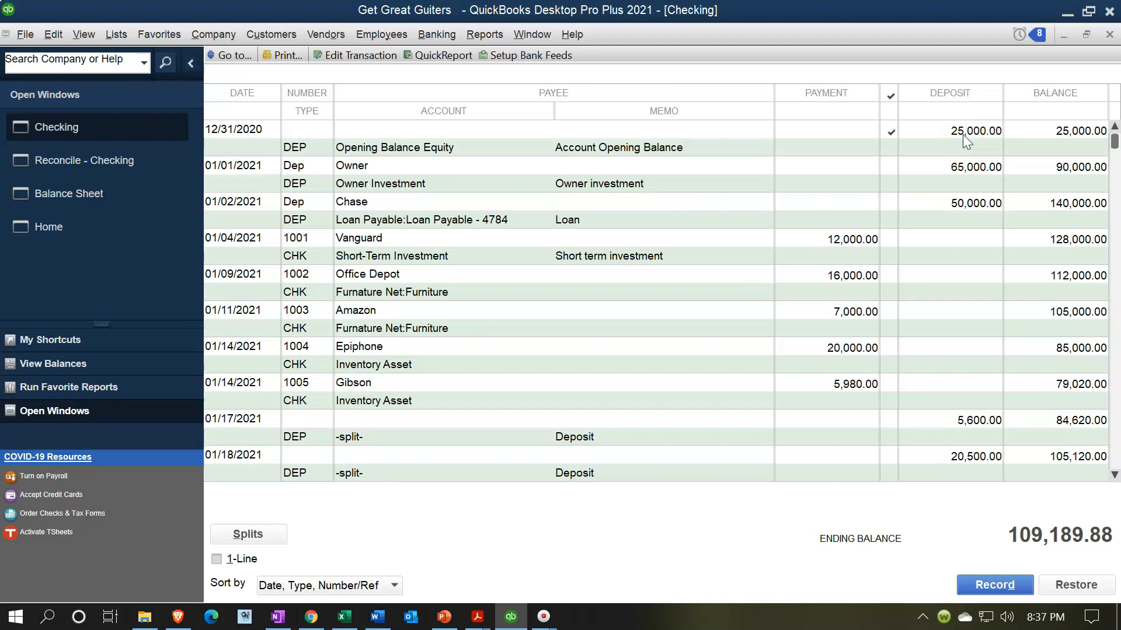
{"action": "scroll", "coordinate": [940, 135], "scroll_direction": "down", "scroll_amount": 15}
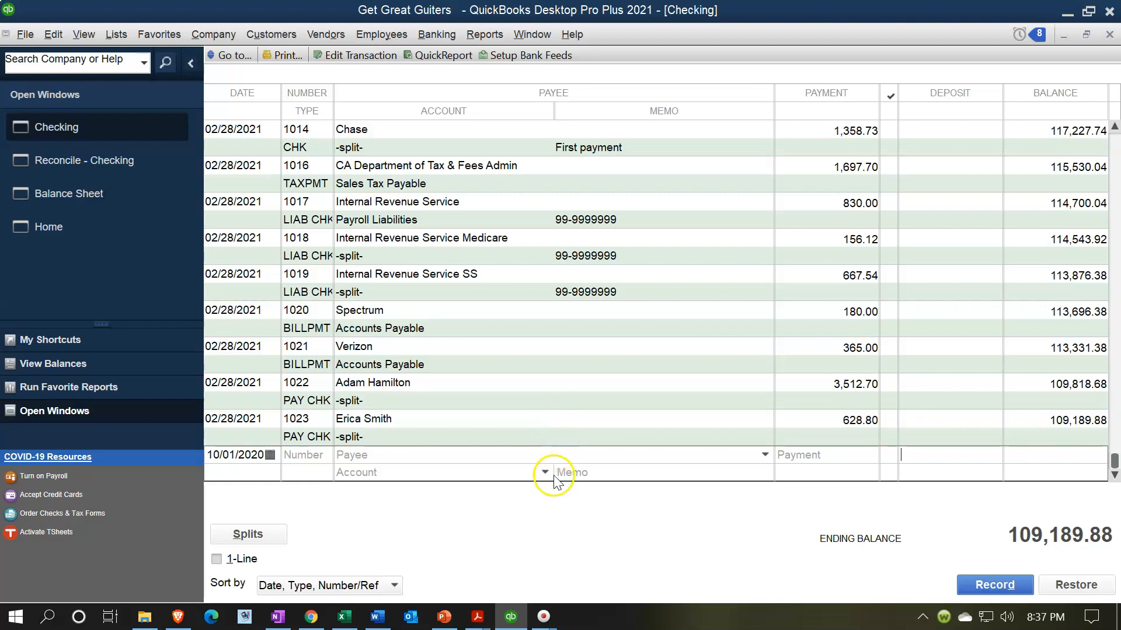
Switch to Excel and examine the statement's cleared checks, withdrawal and bank service charges.
{"action": "left_click", "coordinate": [342, 614]}
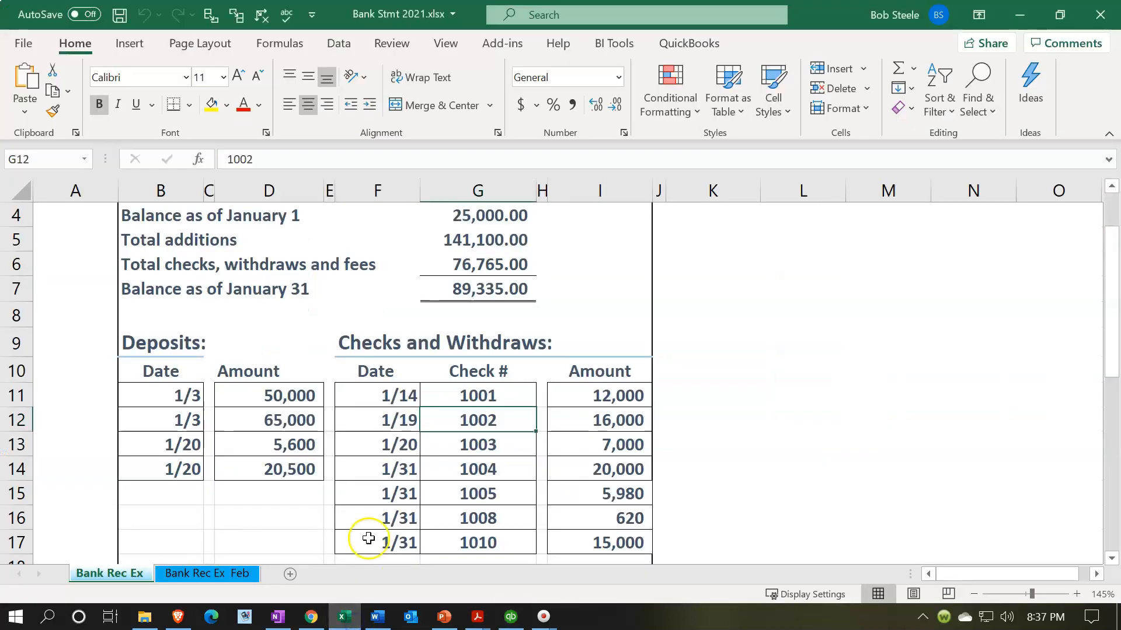
{"action": "left_click", "coordinate": [474, 439]}
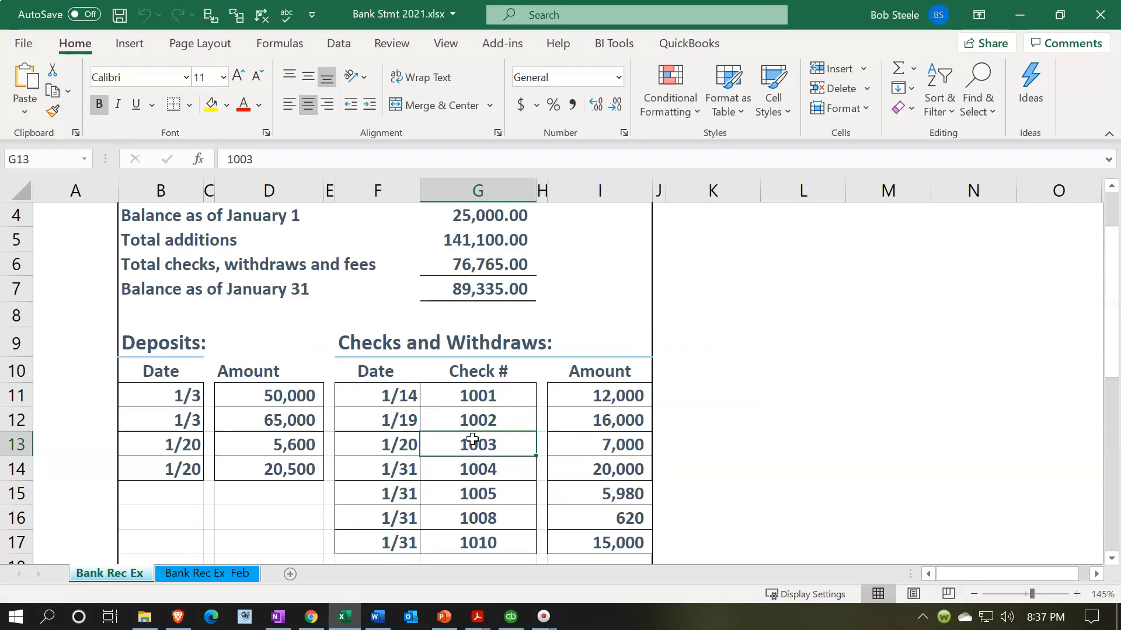
{"action": "scroll", "coordinate": [472, 439], "scroll_direction": "down", "scroll_amount": 1}
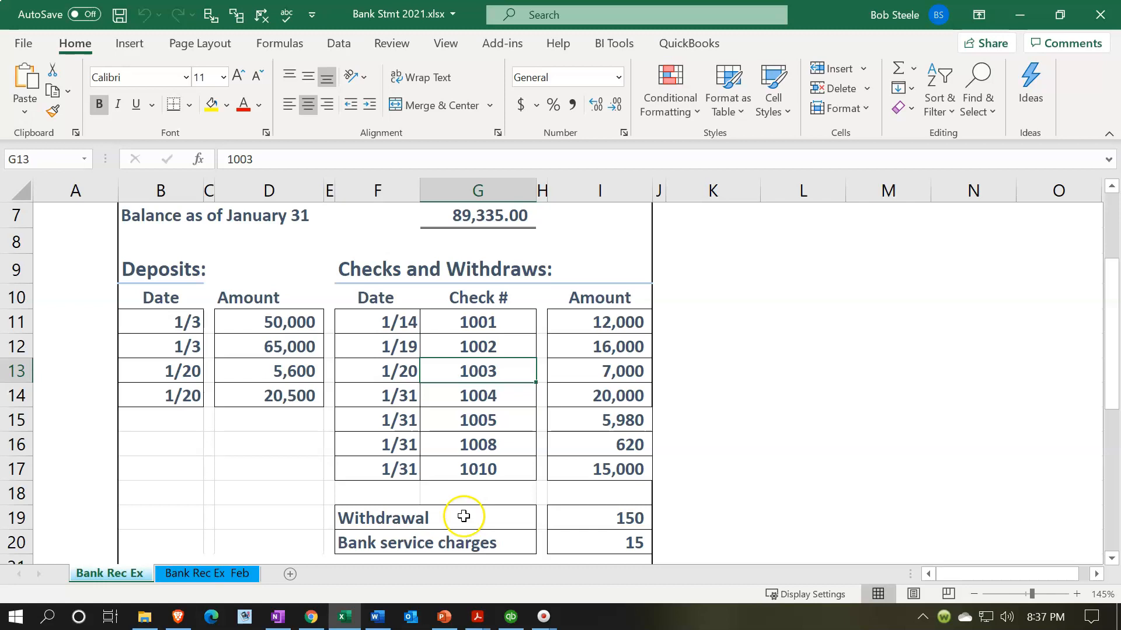
View the uncleared transactions in Bank Reconciliation Detail Jan.pdf in Acrobat Reader, and return to the bank statement in Excel.
{"action": "mouse_move", "coordinate": [478, 617]}
{"action": "left_click", "coordinate": [454, 570]}
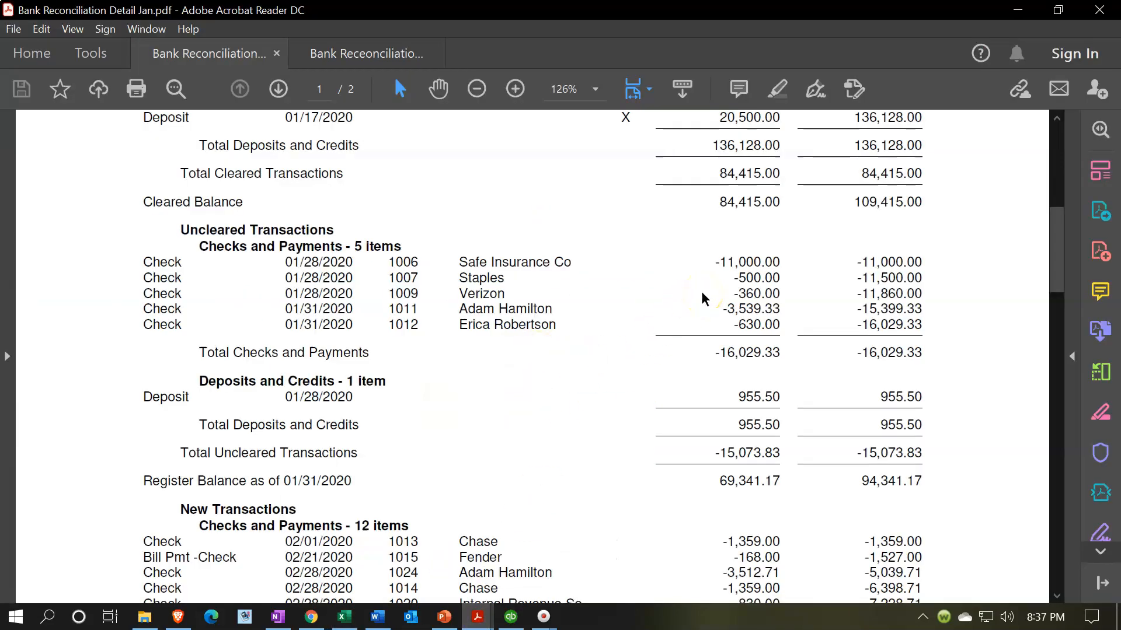
{"action": "left_click", "coordinate": [1017, 10]}
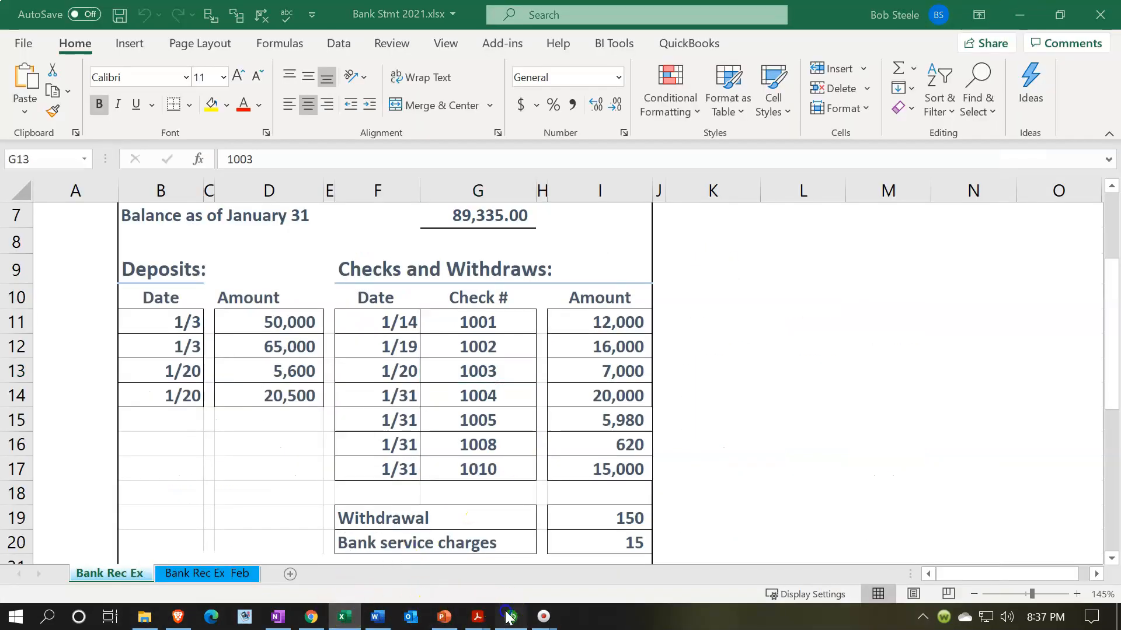
Switch to QuickBooks and review the Checking register from the opening balance entry through the February 2021 payments.
{"action": "left_click", "coordinate": [510, 616]}
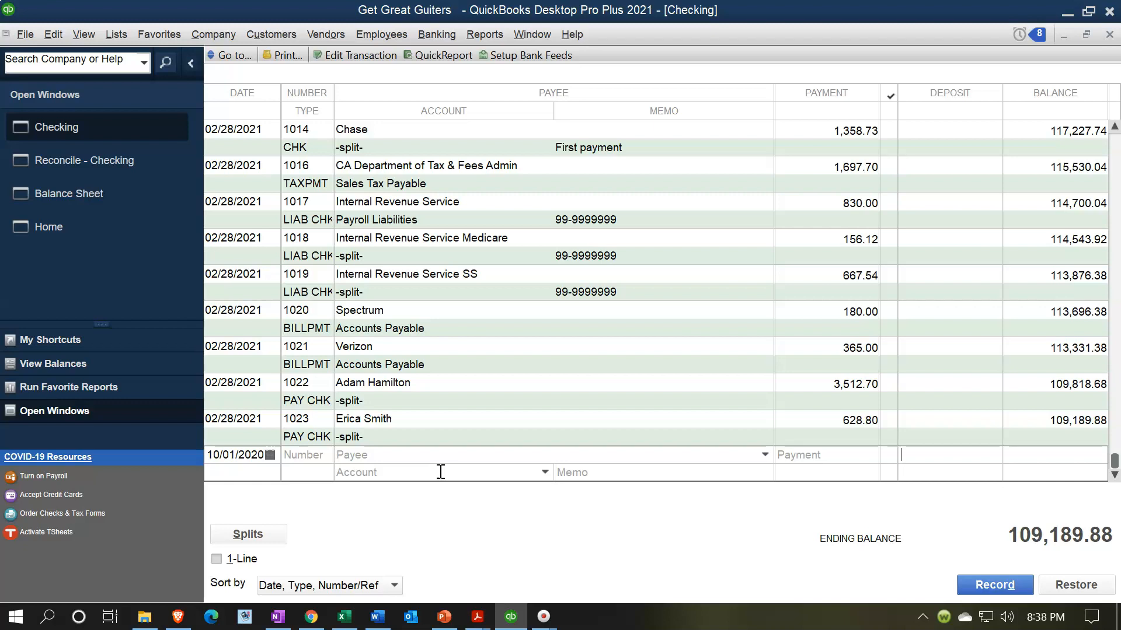
{"action": "scroll", "coordinate": [441, 472], "scroll_direction": "up", "scroll_amount": 15}
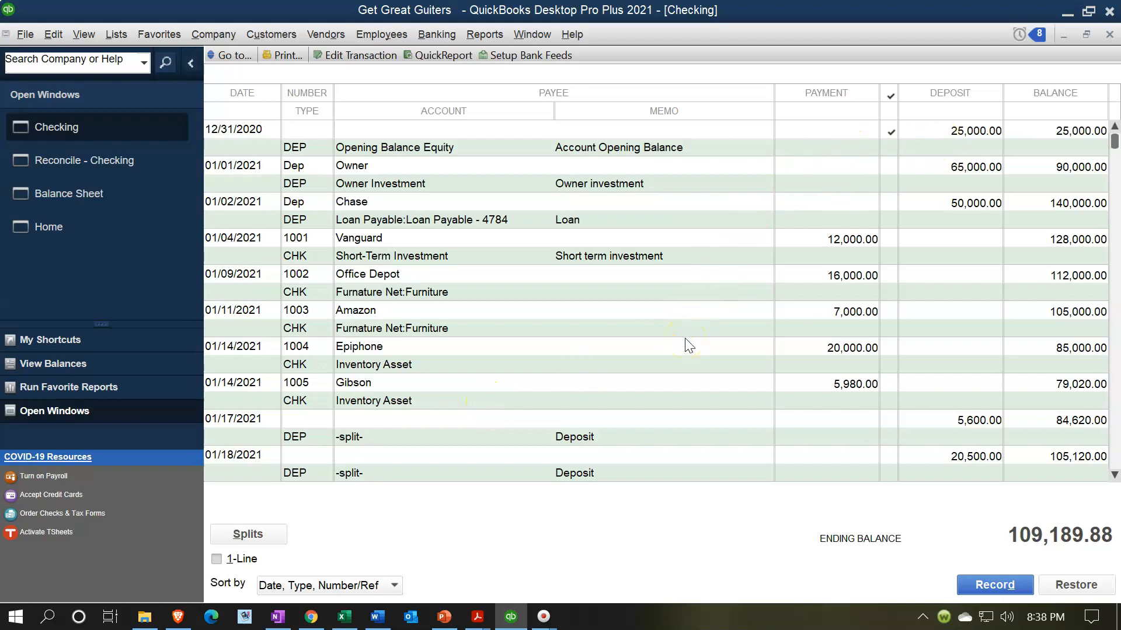
{"action": "scroll", "coordinate": [689, 346], "scroll_direction": "down", "scroll_amount": 10}
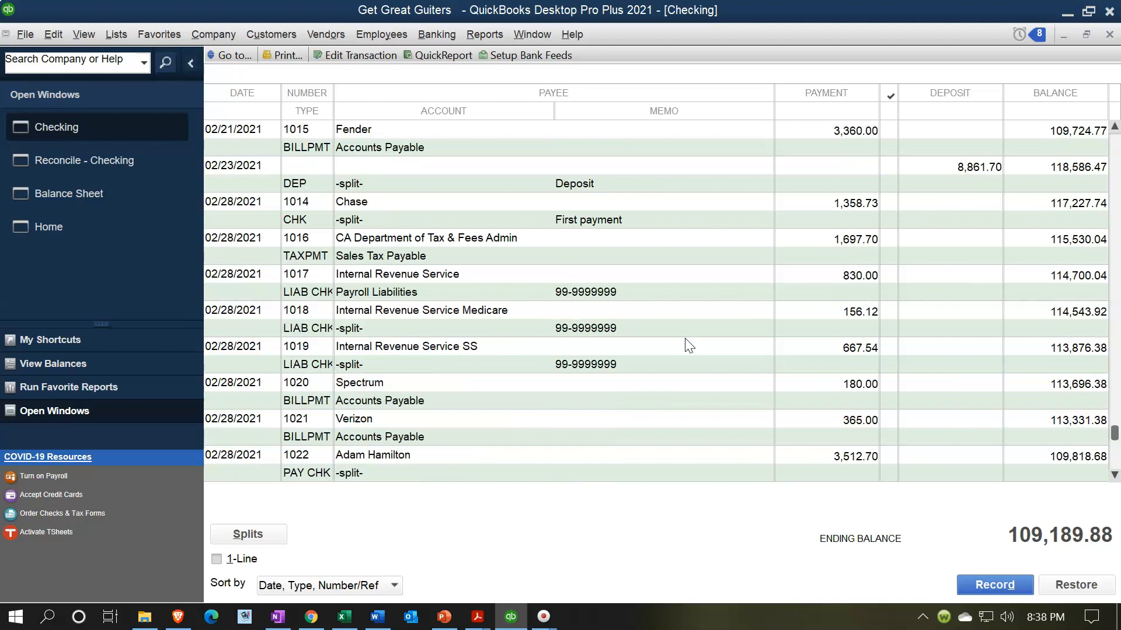
{"action": "scroll", "coordinate": [689, 345], "scroll_direction": "down", "scroll_amount": 2}
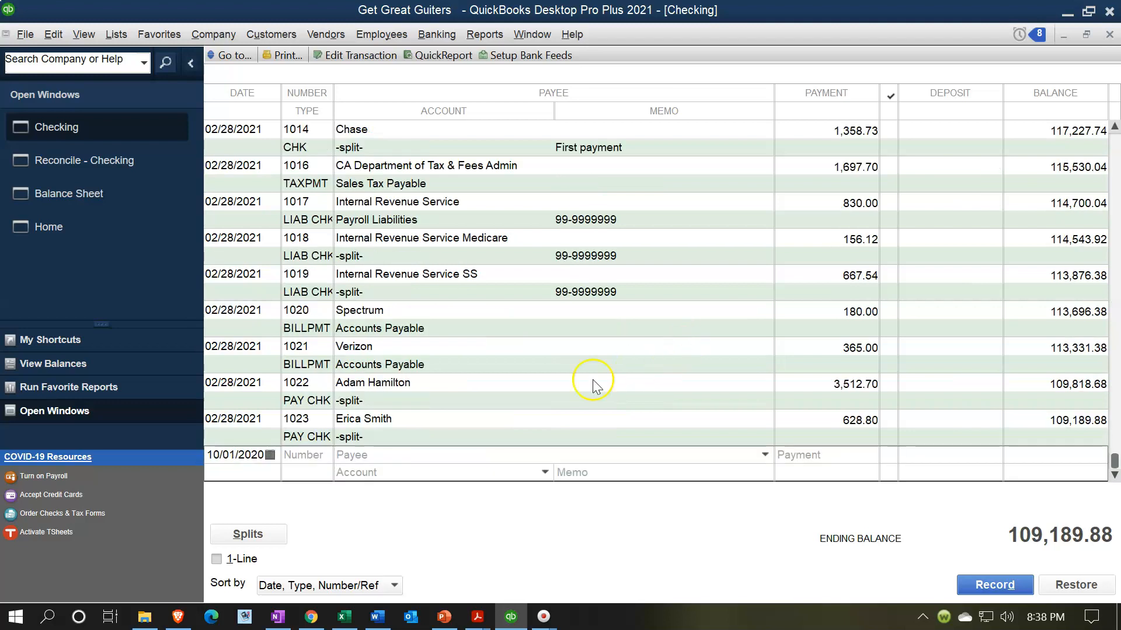
Switch to Excel and review the bank statement's January 1 balance, checks and first January deposit.
{"action": "left_click", "coordinate": [357, 617]}
{"action": "left_click", "coordinate": [432, 391]}
{"action": "scroll", "coordinate": [432, 391], "scroll_direction": "up", "scroll_amount": 2}
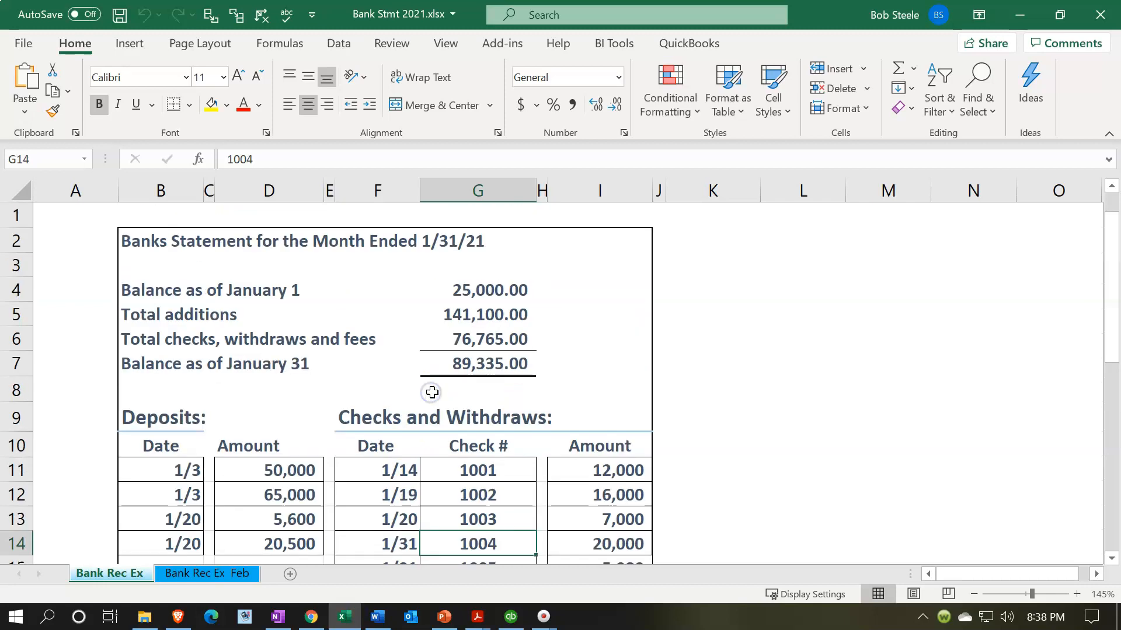
{"action": "left_click", "coordinate": [477, 292]}
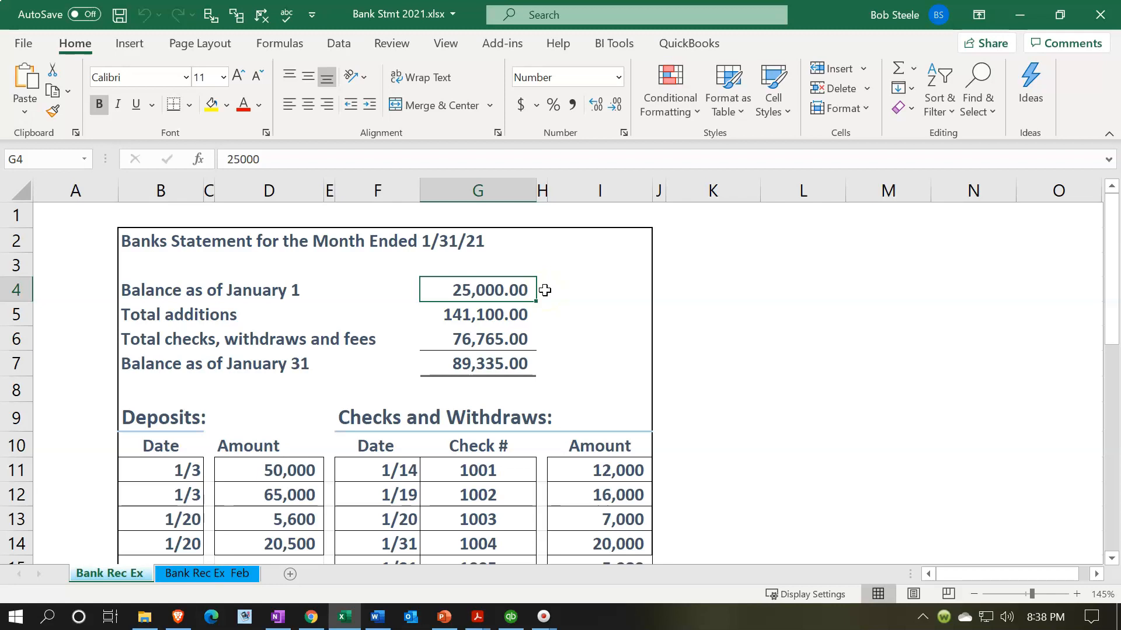
{"action": "scroll", "coordinate": [545, 290], "scroll_direction": "down", "scroll_amount": 1}
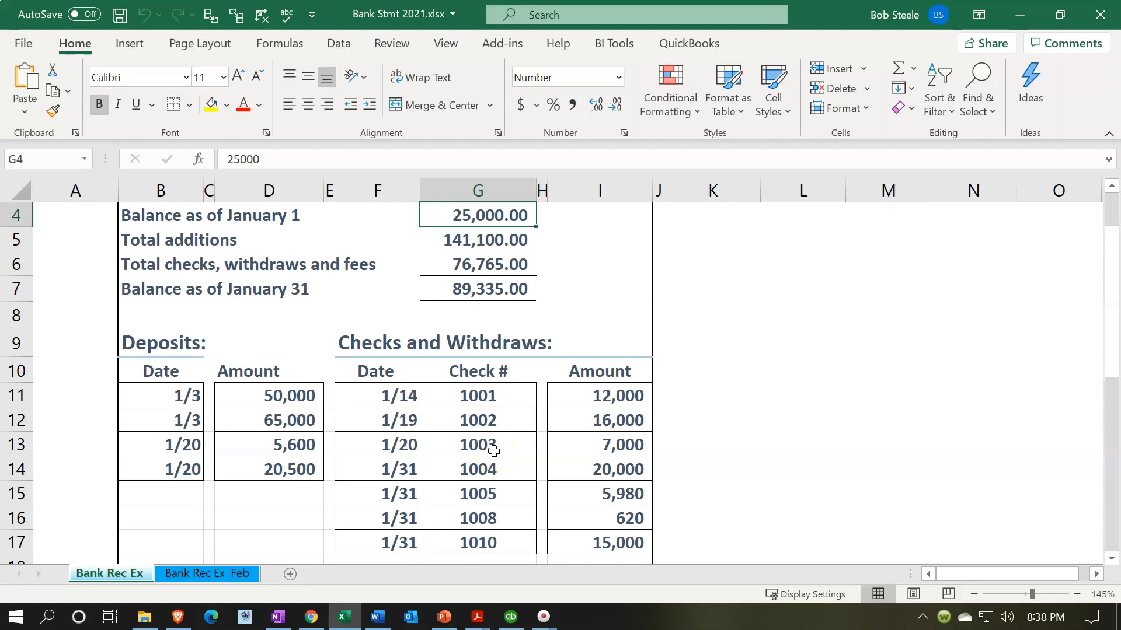
{"action": "scroll", "coordinate": [493, 450], "scroll_direction": "down", "scroll_amount": 1}
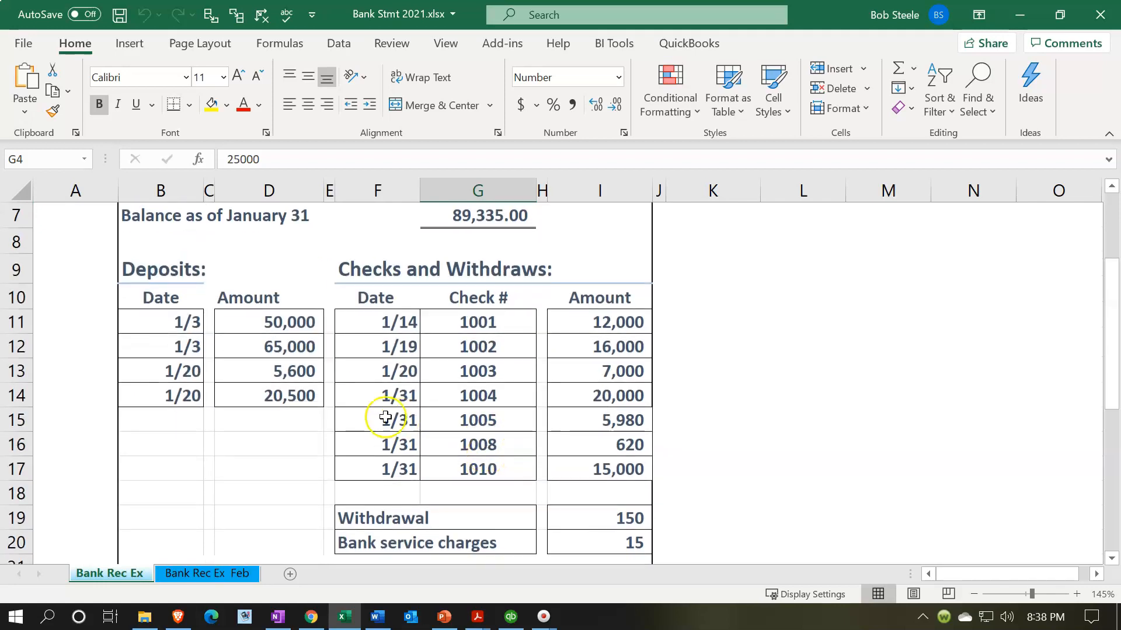
{"action": "left_click", "coordinate": [298, 327]}
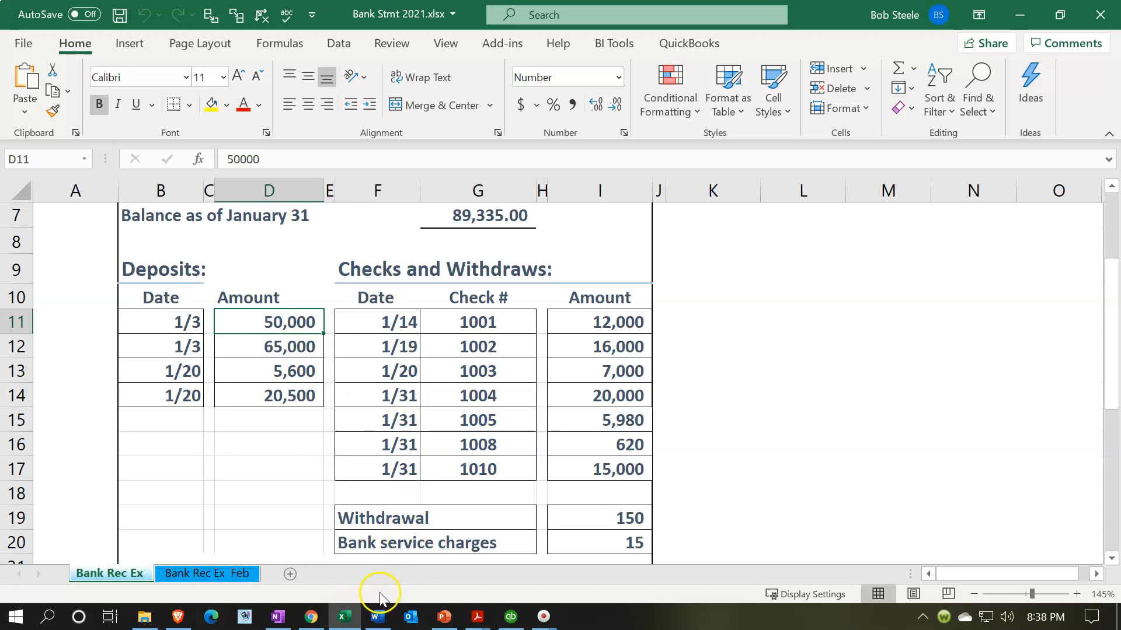
Open the Reconcile - Checking window in QuickBooks and compare its deposits with those on the bank statement in Excel.
{"action": "left_click", "coordinate": [511, 618]}
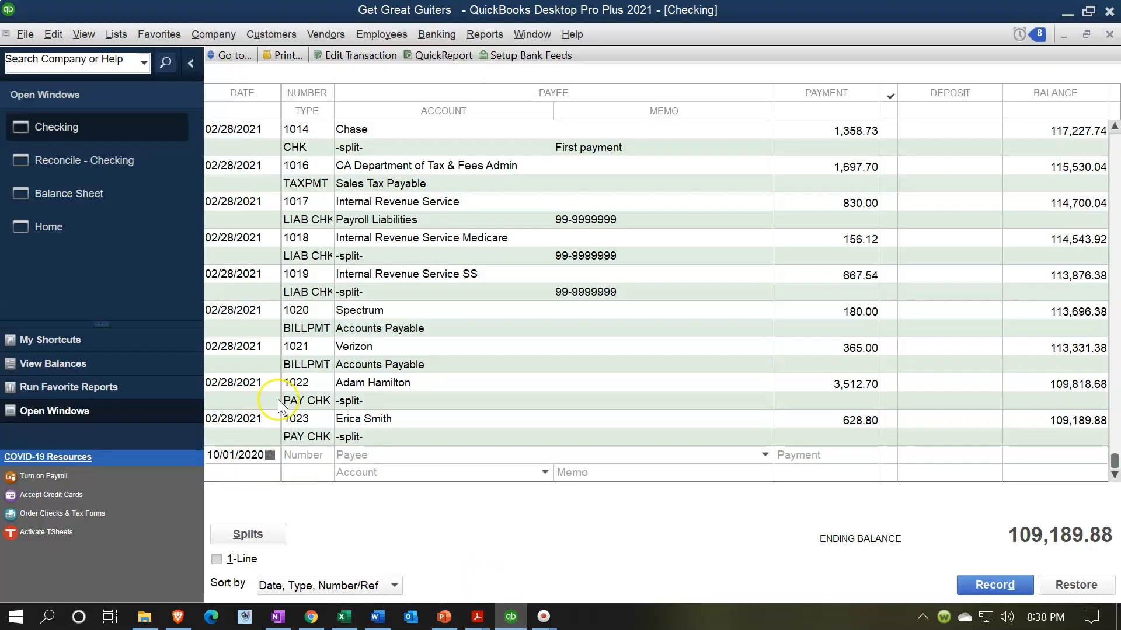
{"action": "left_click", "coordinate": [109, 170]}
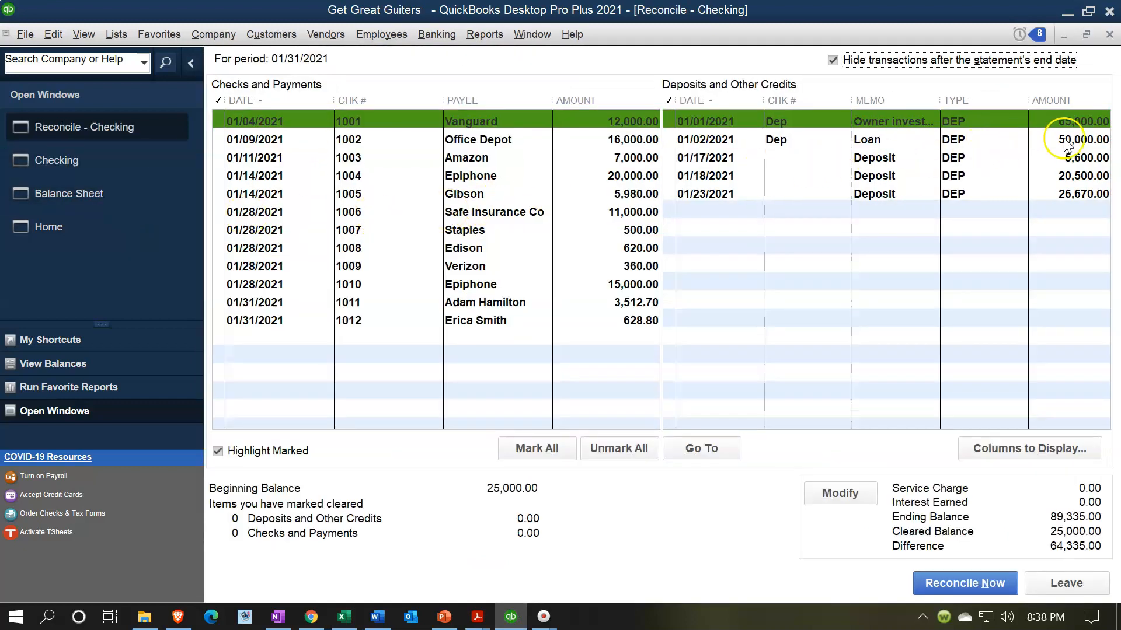
{"action": "left_click", "coordinate": [348, 619]}
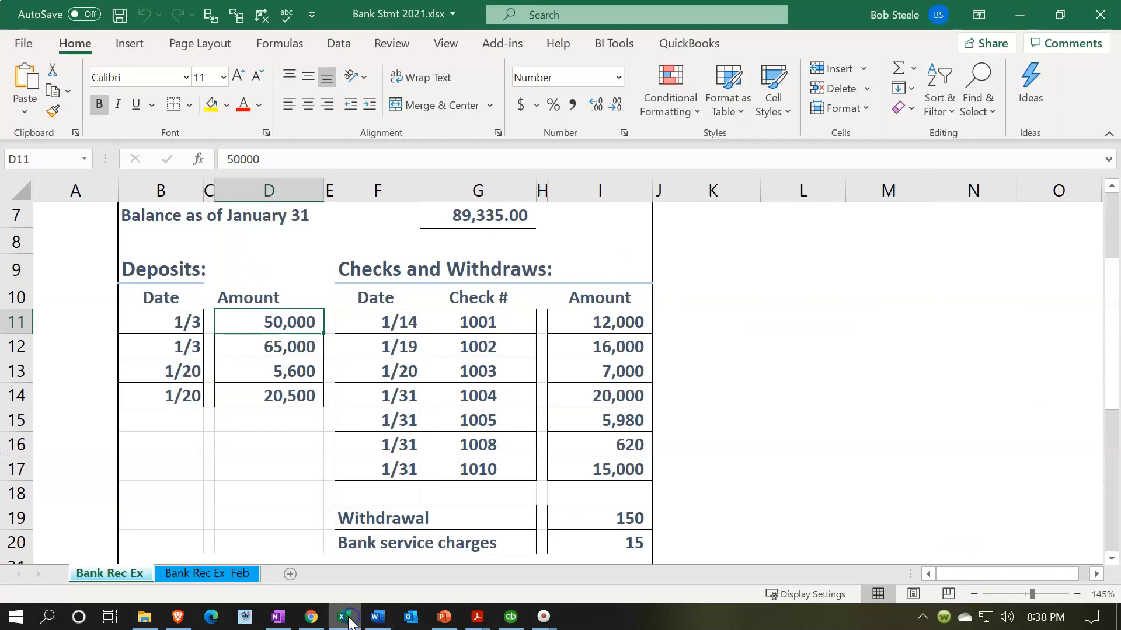
{"action": "left_click", "coordinate": [349, 619]}
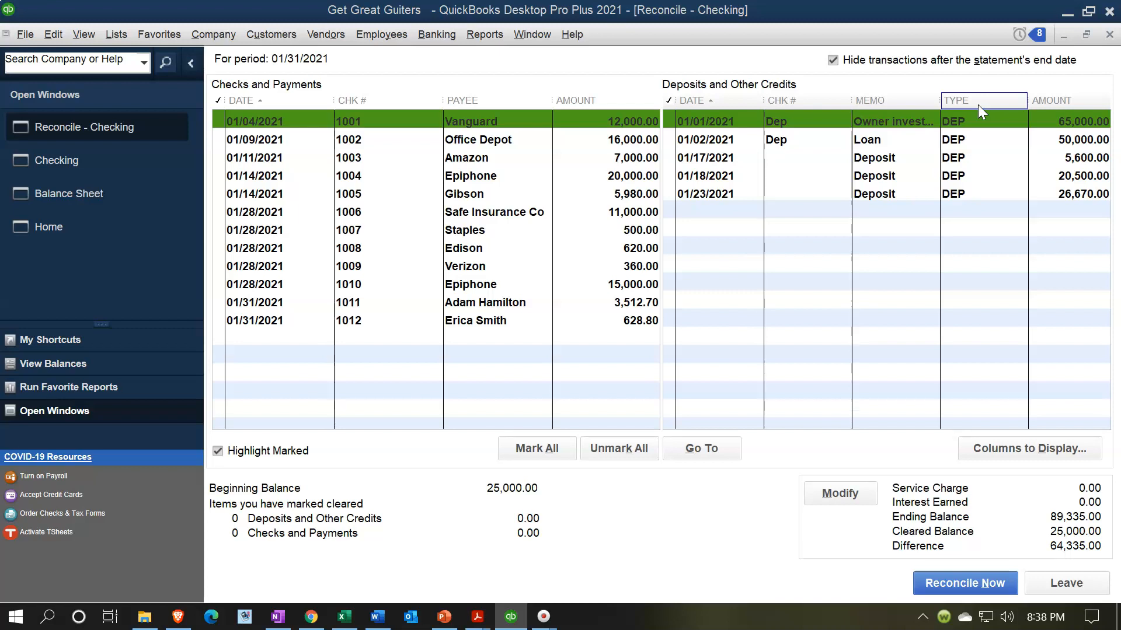
{"action": "left_click", "coordinate": [343, 617]}
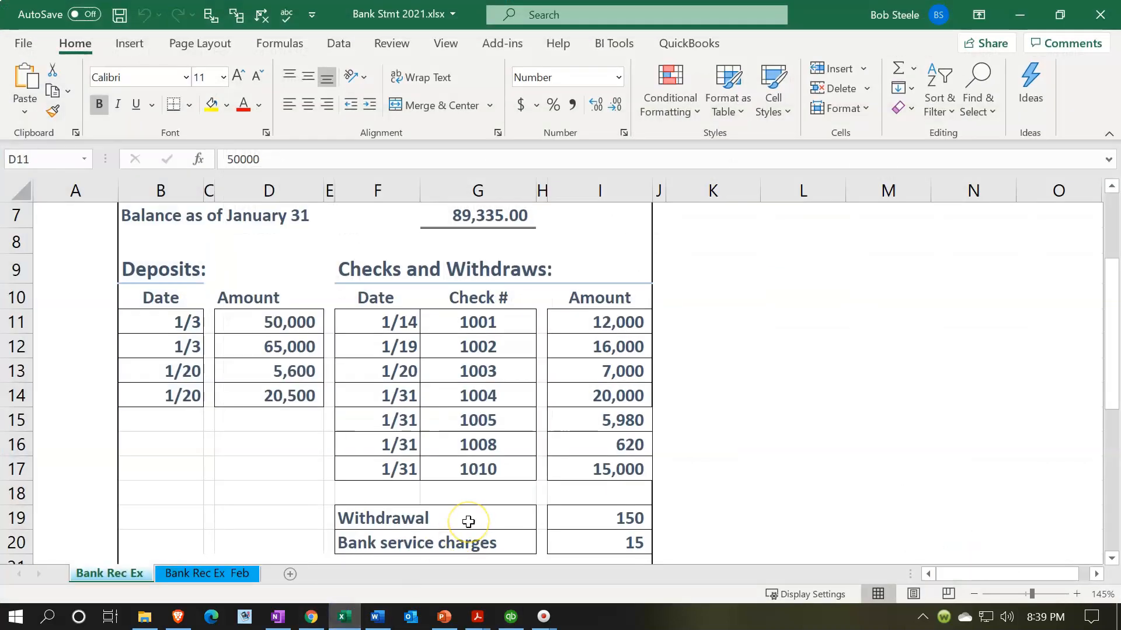
{"action": "left_click", "coordinate": [343, 614]}
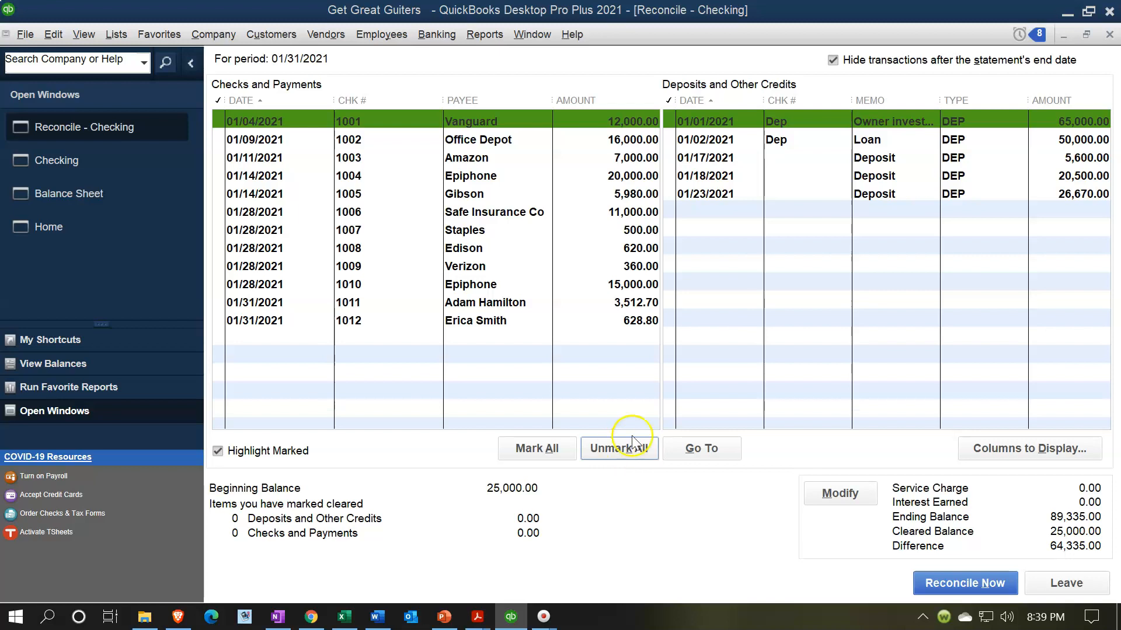
Examine check 1005 and the withdrawal and bank service charge amounts in Excel, and check for them in the QuickBooks reconciliation.
{"action": "left_click", "coordinate": [347, 623]}
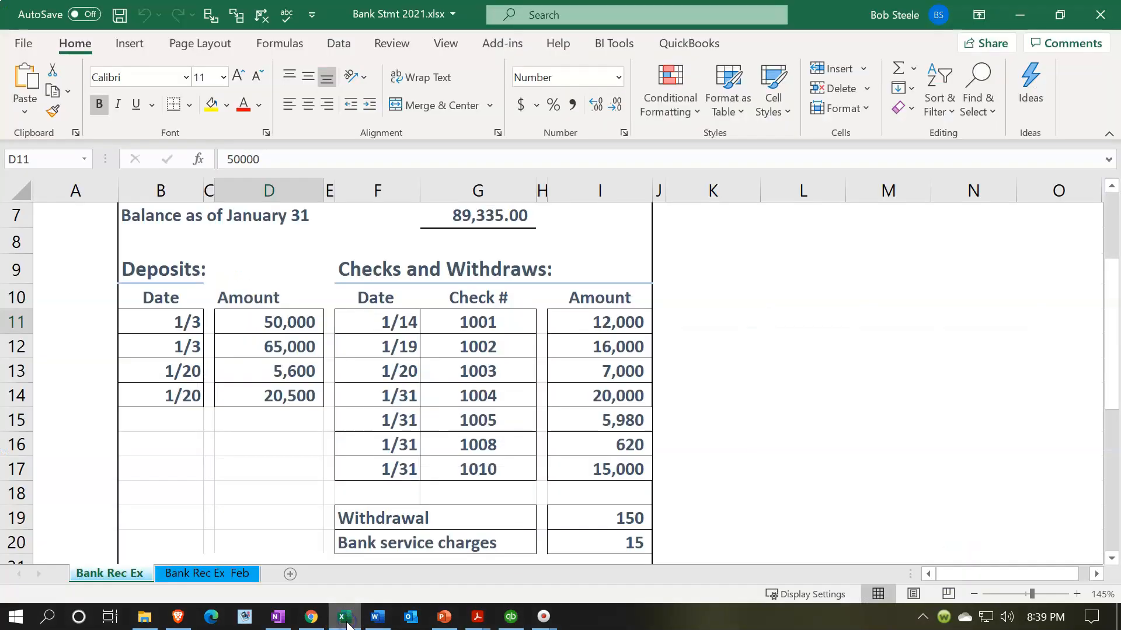
{"action": "left_click", "coordinate": [476, 419]}
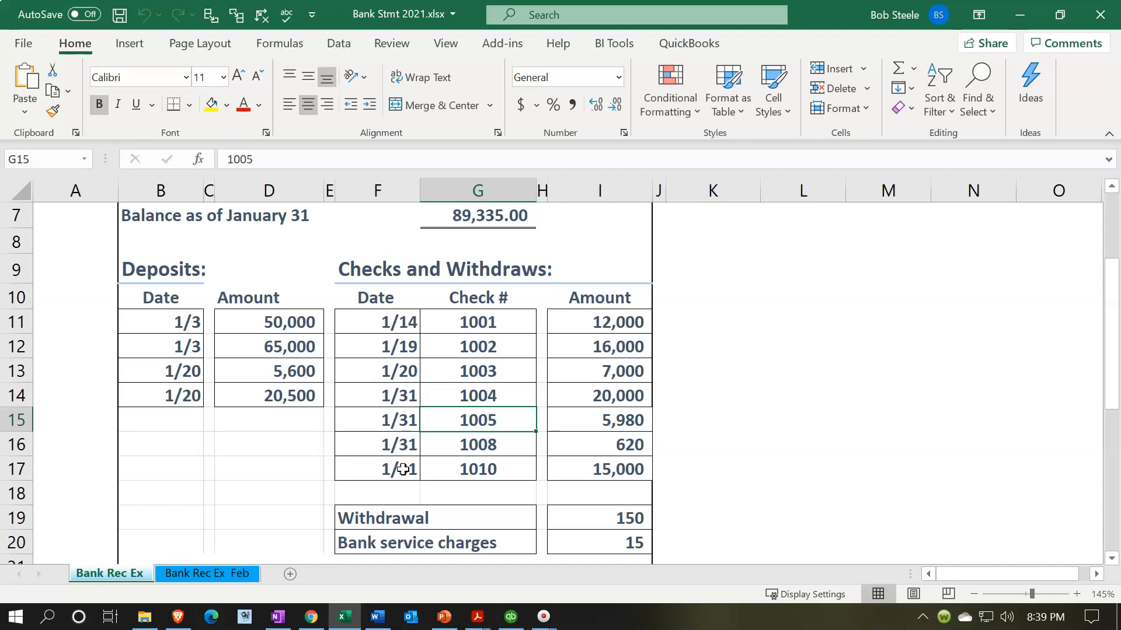
{"action": "scroll", "coordinate": [518, 388], "scroll_direction": "down", "scroll_amount": 1}
{"action": "left_click_drag", "start_coordinate": [583, 437], "coordinate": [582, 457]}
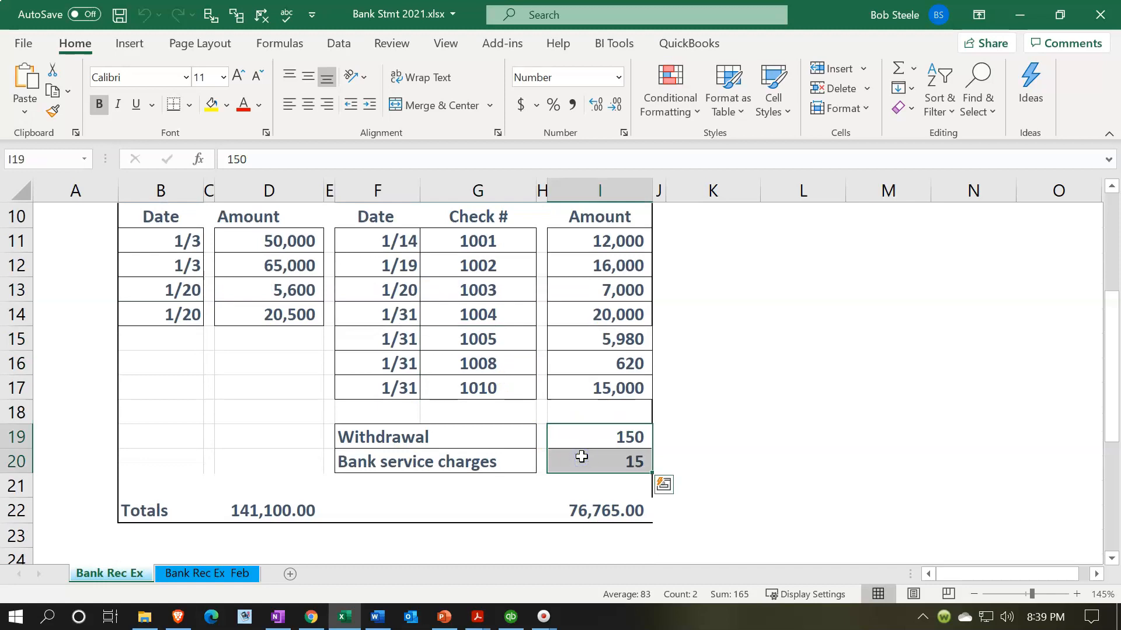
{"action": "left_click", "coordinate": [511, 617]}
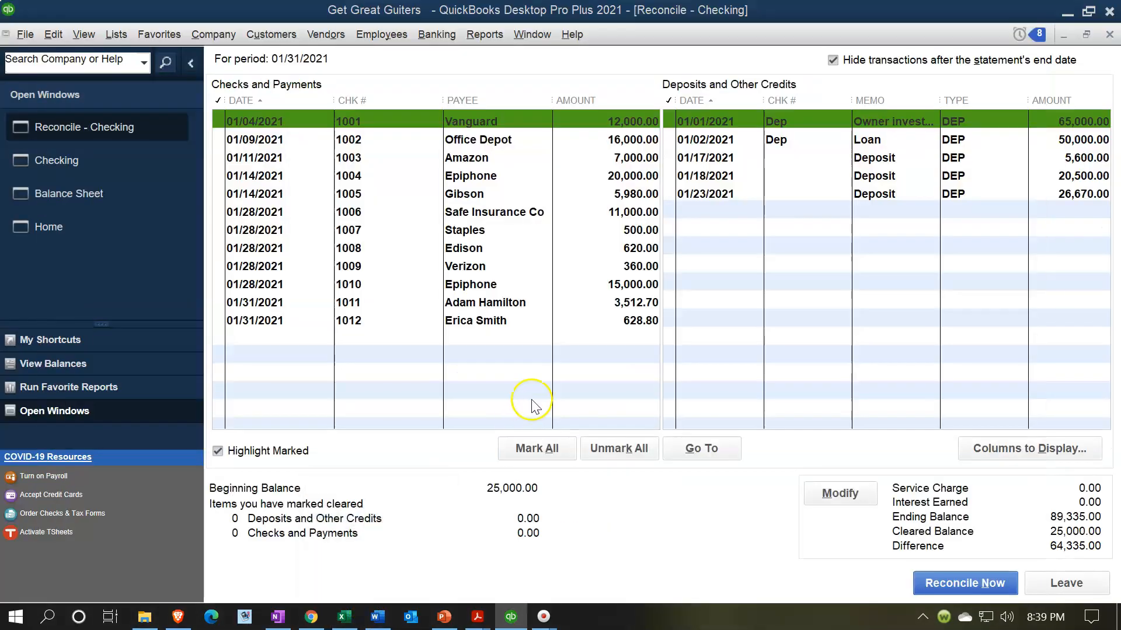
Compare the bank statement's cleared checks in Excel with the checks and payments listed in the QuickBooks reconciliation.
{"action": "left_click", "coordinate": [345, 617]}
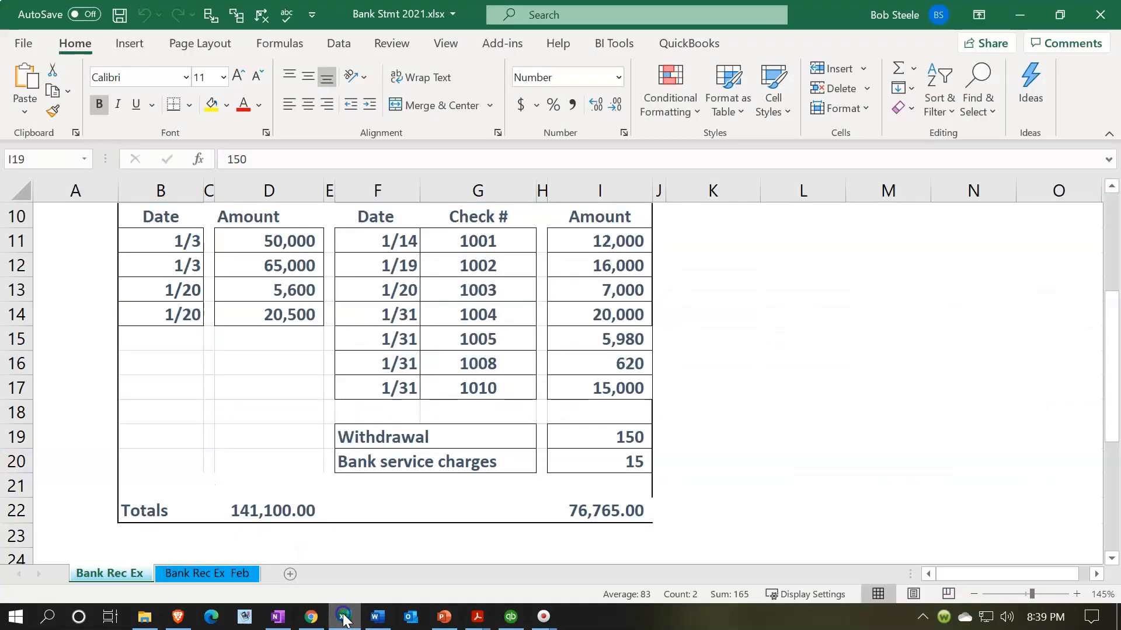
{"action": "left_click", "coordinate": [437, 481]}
{"action": "scroll", "coordinate": [438, 476], "scroll_direction": "up", "scroll_amount": 1}
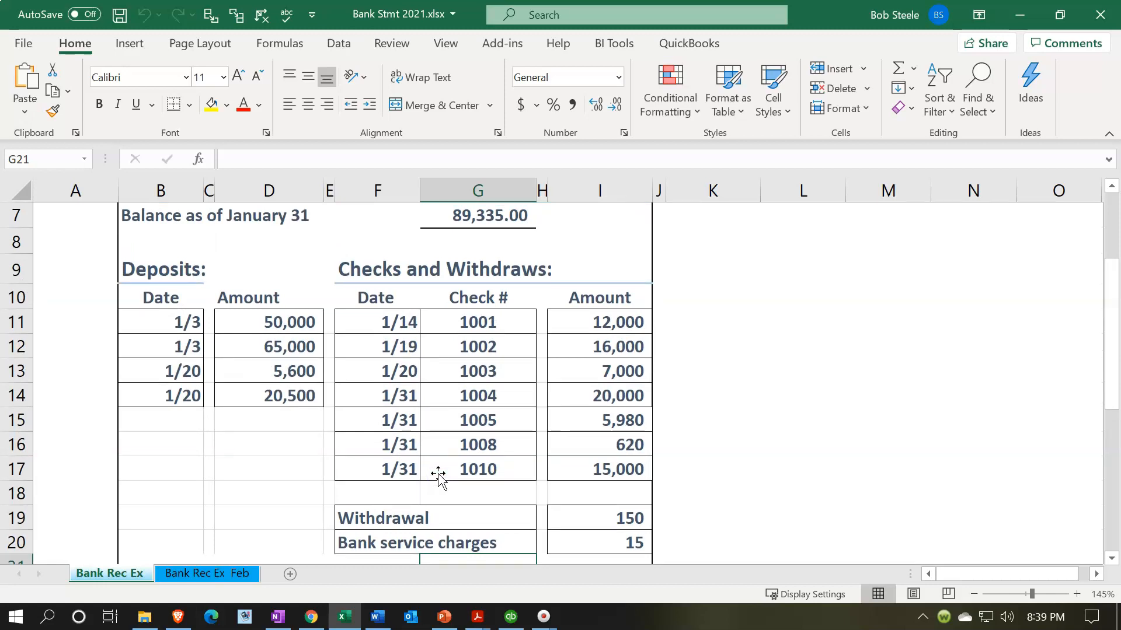
{"action": "left_click", "coordinate": [344, 617]}
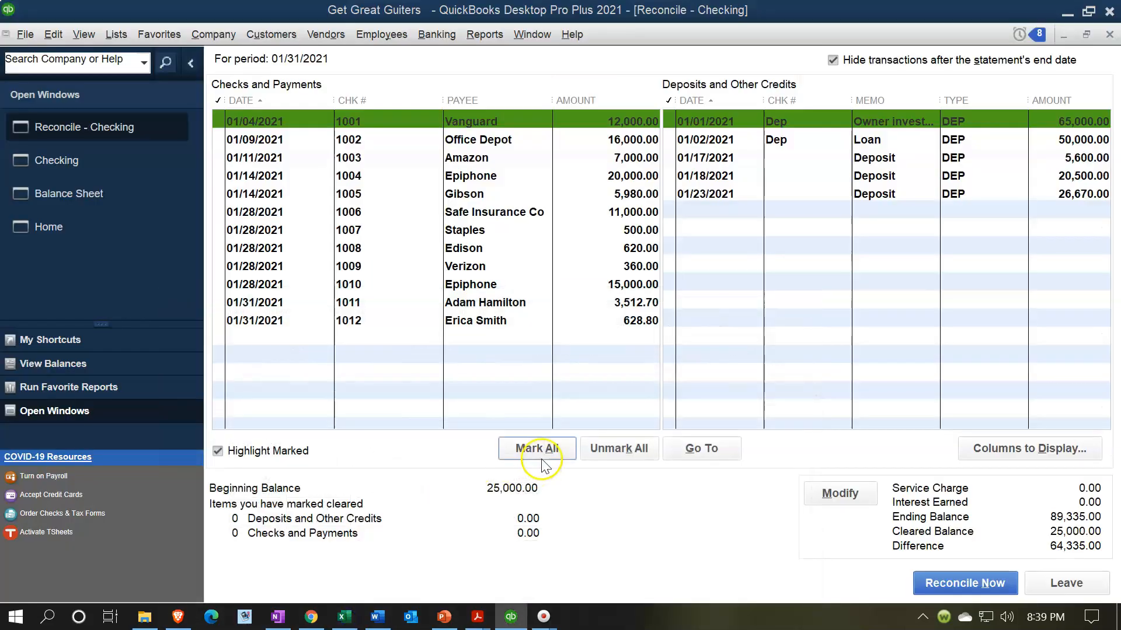
{"action": "left_click", "coordinate": [346, 617]}
{"action": "left_click", "coordinate": [346, 617]}
{"action": "left_click", "coordinate": [346, 618]}
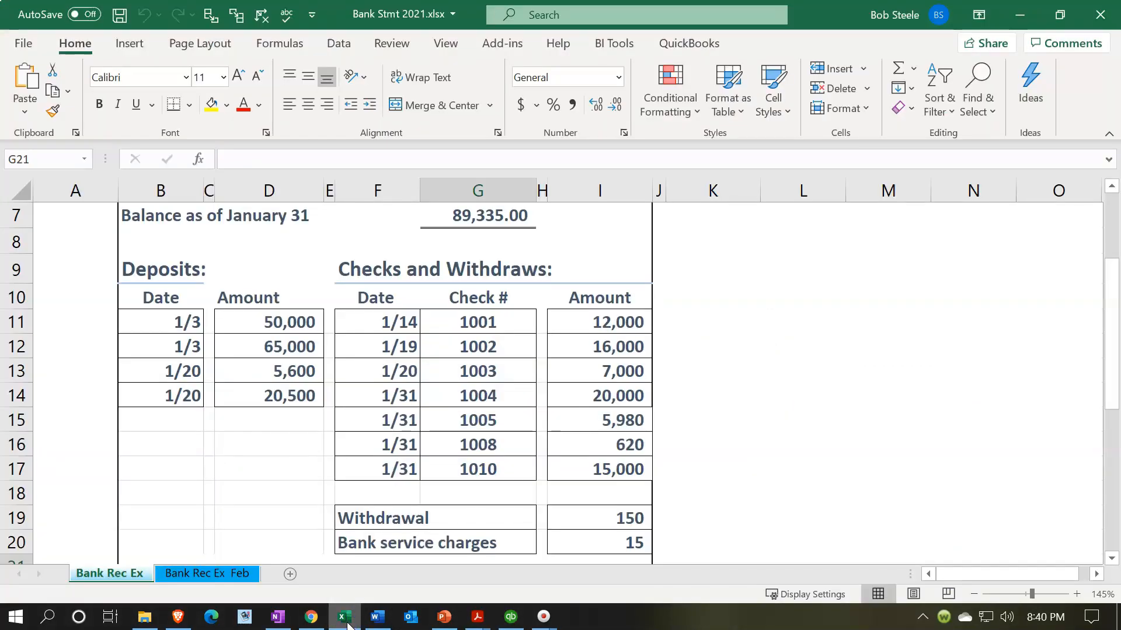
{"action": "left_click", "coordinate": [345, 618]}
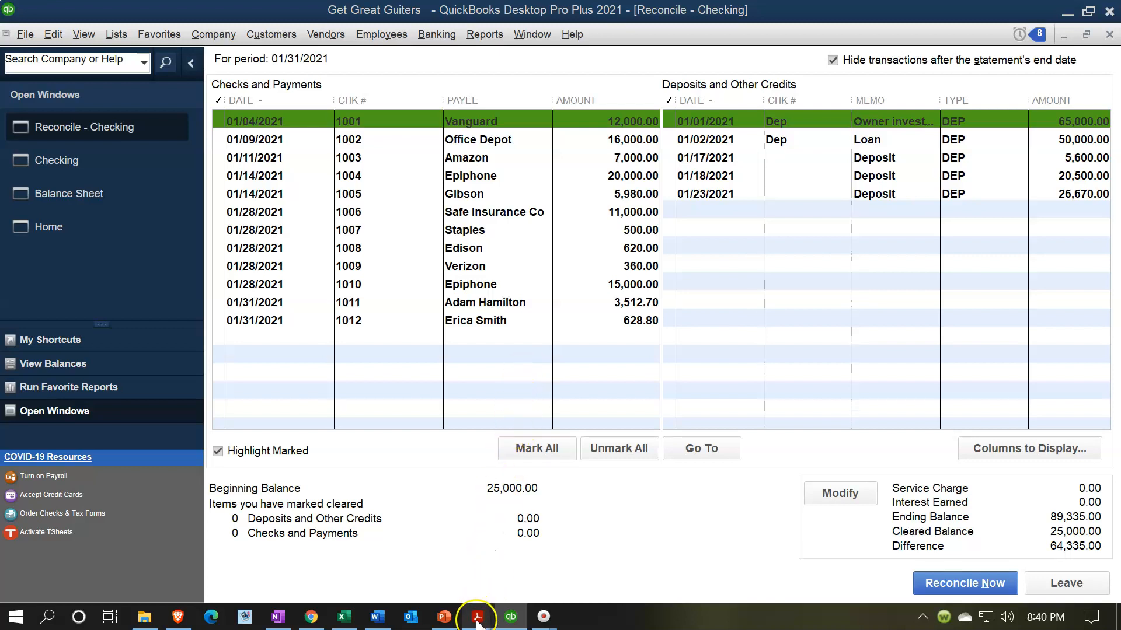
Look over the uncleared items in Bank Reconciliation Detail Jan.pdf in Acrobat Reader, and return to the QuickBooks reconciliation.
{"action": "mouse_move", "coordinate": [477, 621]}
{"action": "left_click", "coordinate": [408, 555]}
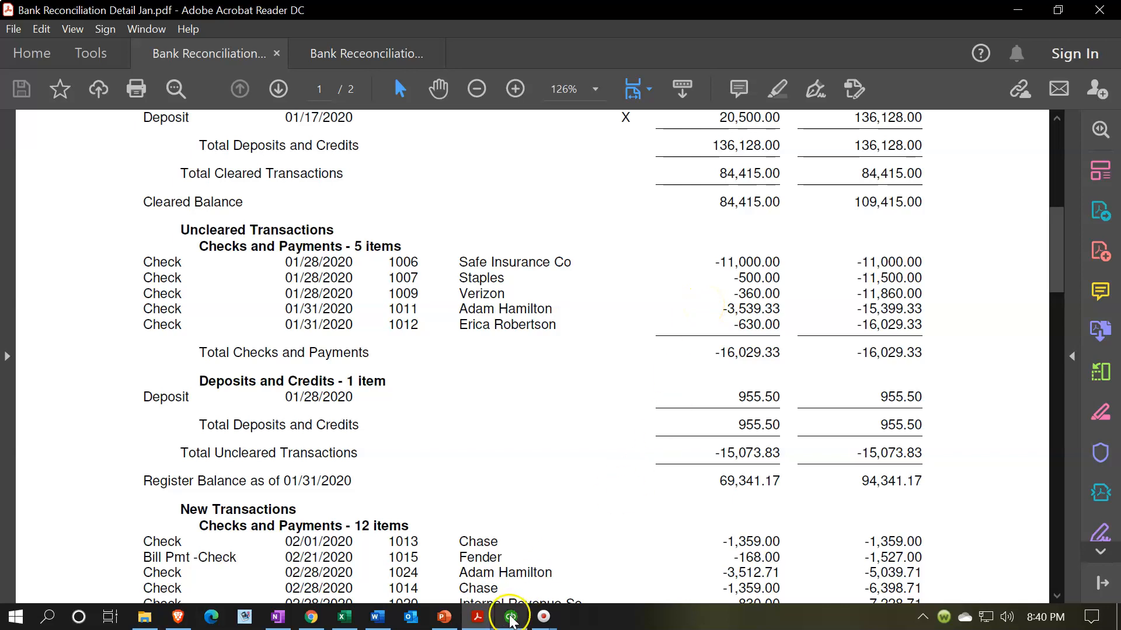
{"action": "left_click", "coordinate": [510, 616]}
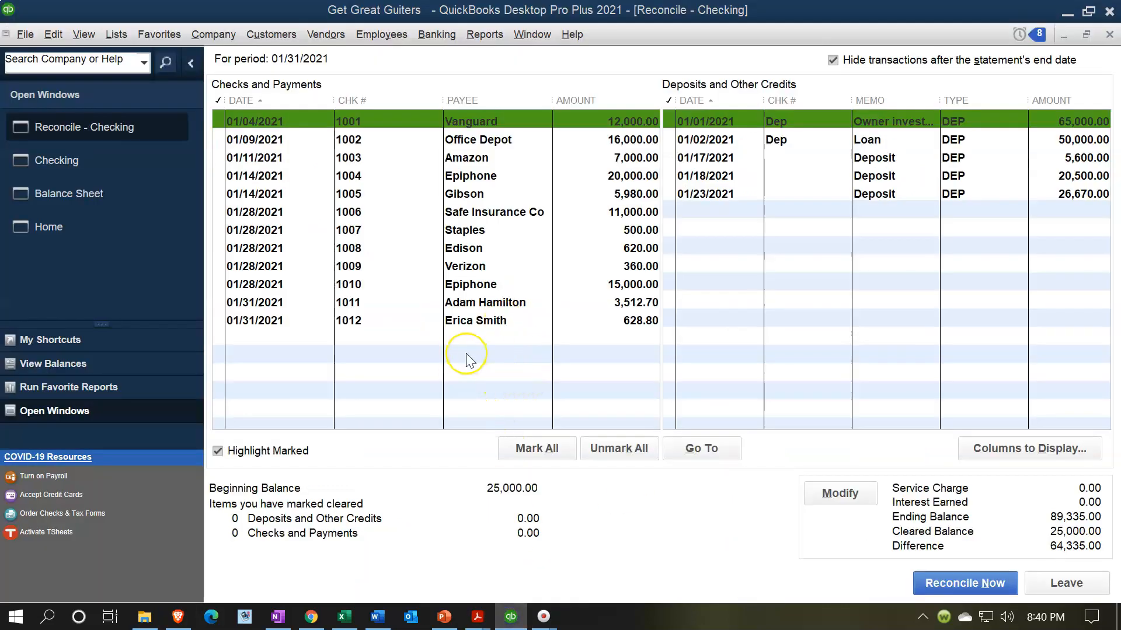